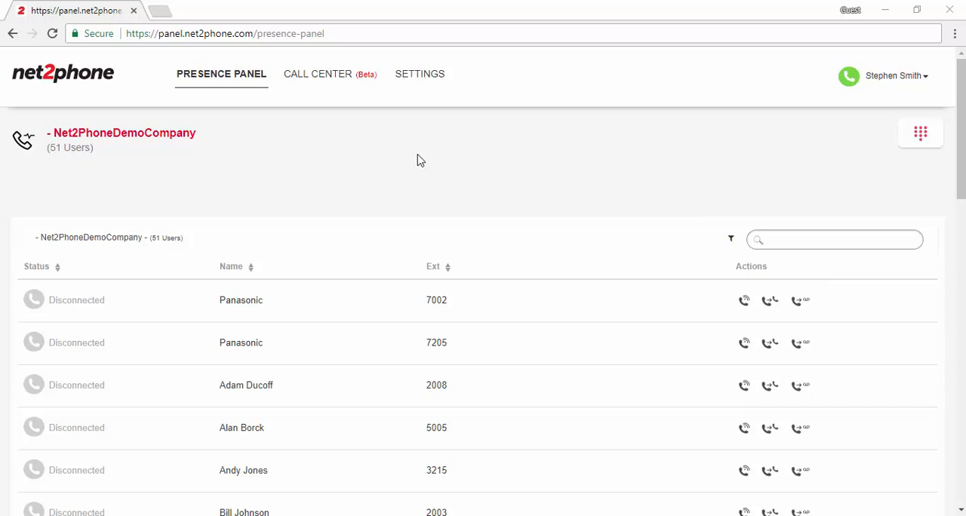
Open the Config Tool in the settings and start a new company template
{"action": "left_click", "coordinate": [407, 83]}
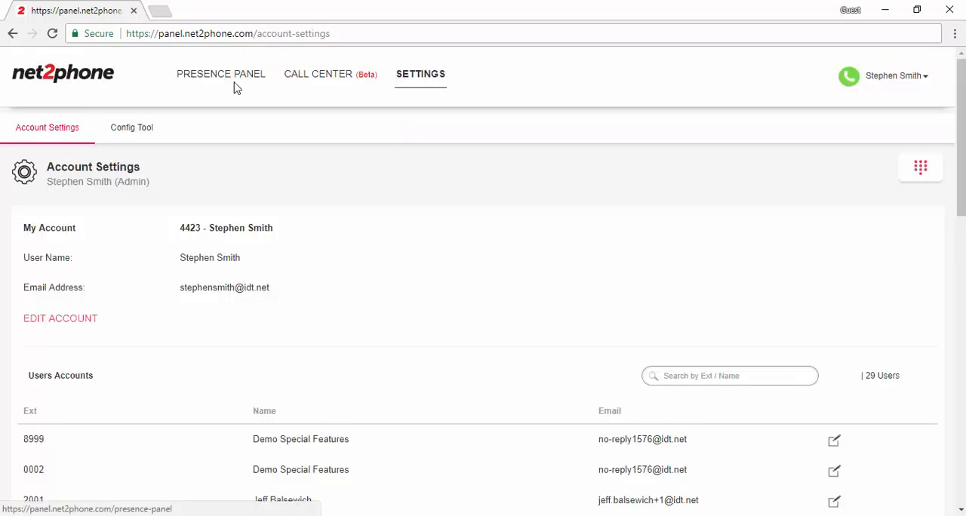
{"action": "left_click", "coordinate": [143, 133]}
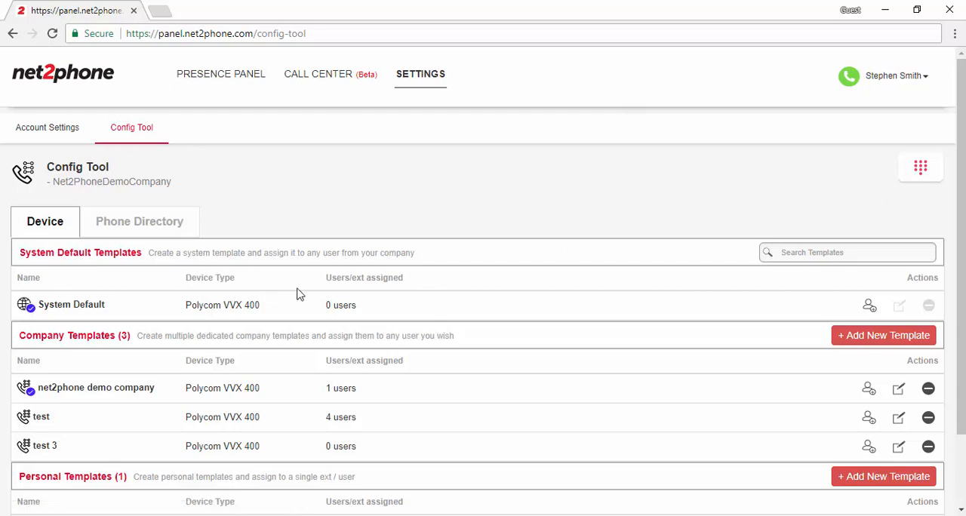
{"action": "scroll", "coordinate": [299, 294], "scroll_direction": "down", "scroll_amount": 2}
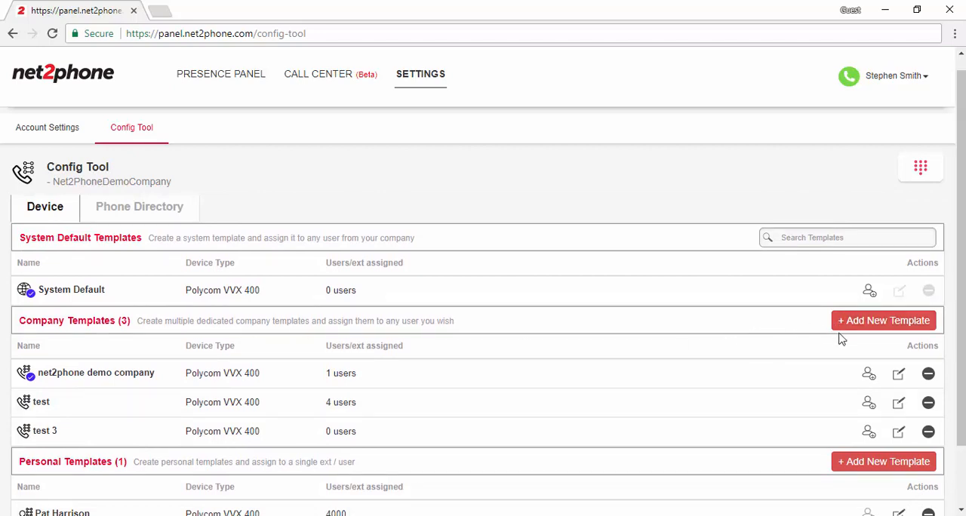
{"action": "left_click", "coordinate": [866, 327]}
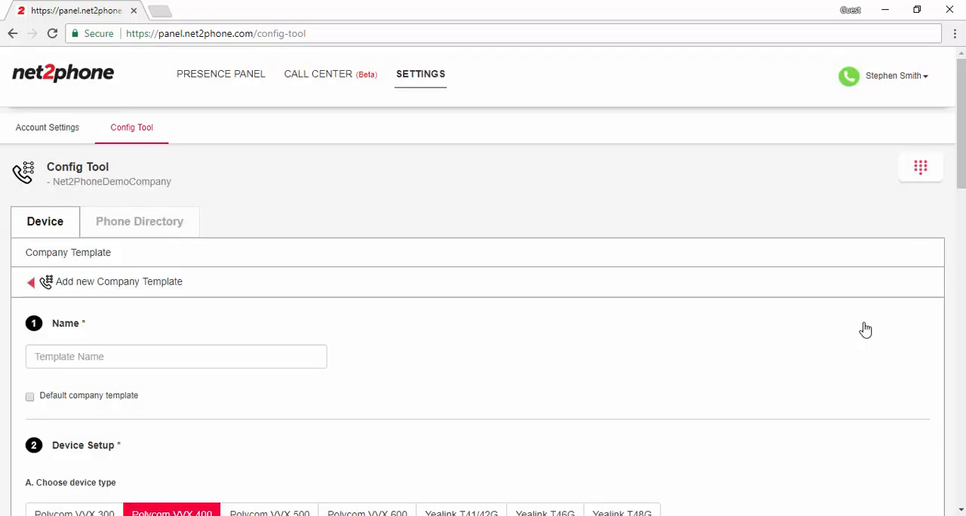
Name the new company template "demo test template"
{"action": "scroll", "coordinate": [930, 215], "scroll_direction": "down", "scroll_amount": 1}
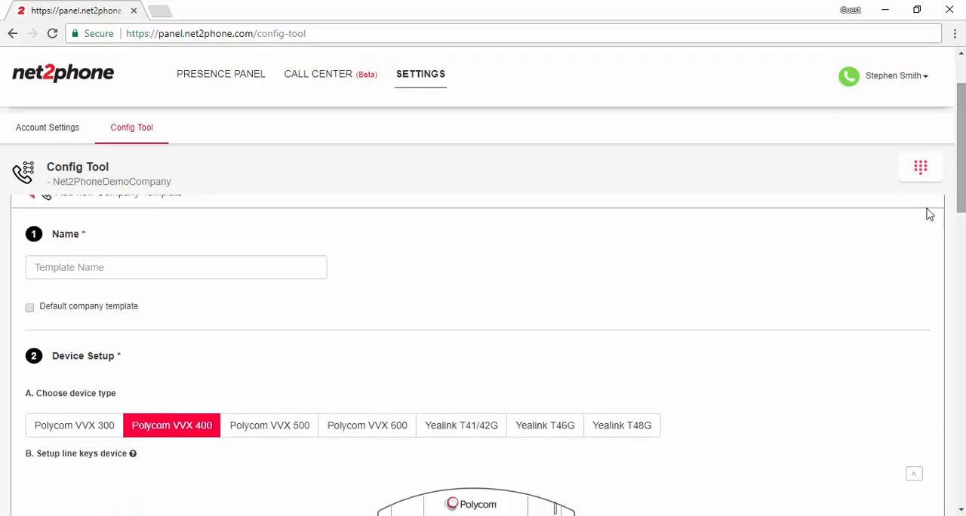
{"action": "left_click", "coordinate": [102, 274]}
{"action": "type", "text": "d"}
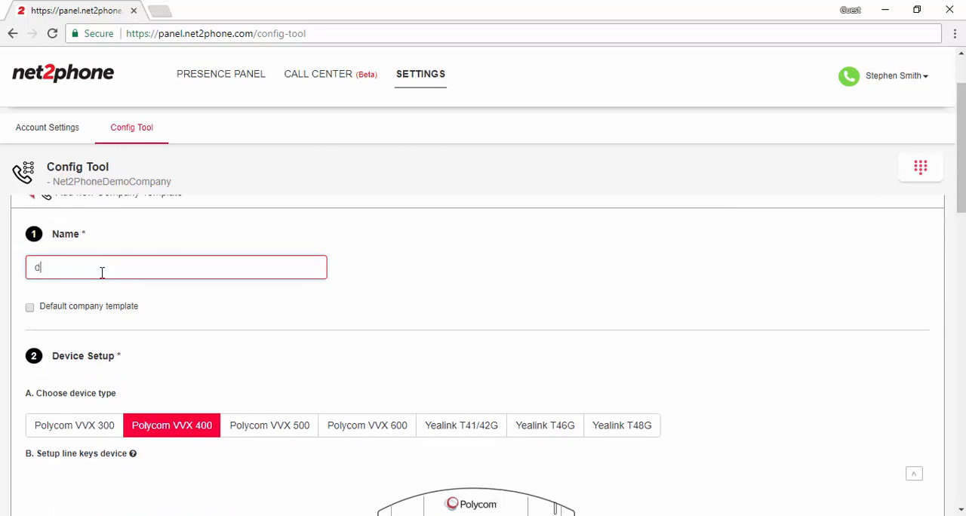
{"action": "type", "text": "emo test template"}
Preview the line key layouts of other Polycom devices, including VVX 500 and VVX 600, and return the device type to Polycom VVX 400
{"action": "scroll", "coordinate": [483, 325], "scroll_direction": "down", "scroll_amount": 3}
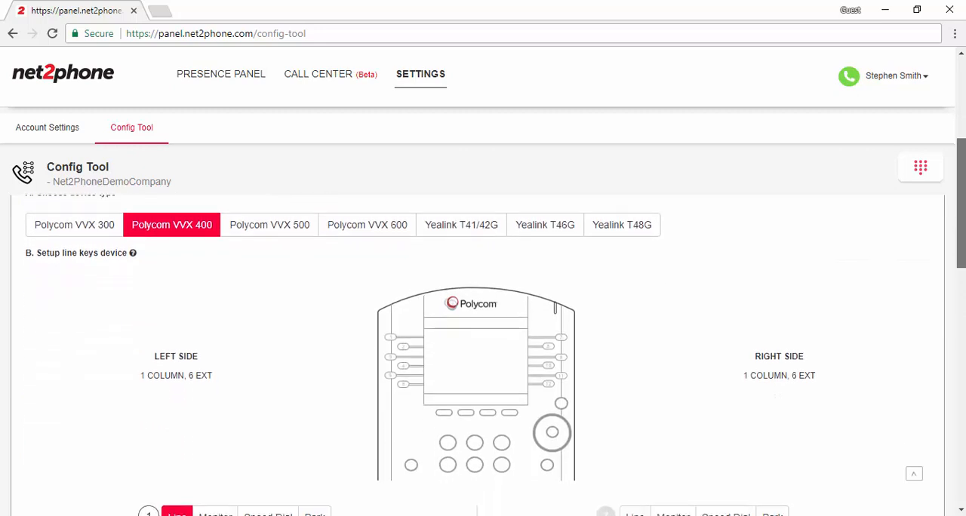
{"action": "scroll", "coordinate": [483, 325], "scroll_direction": "up", "scroll_amount": 1}
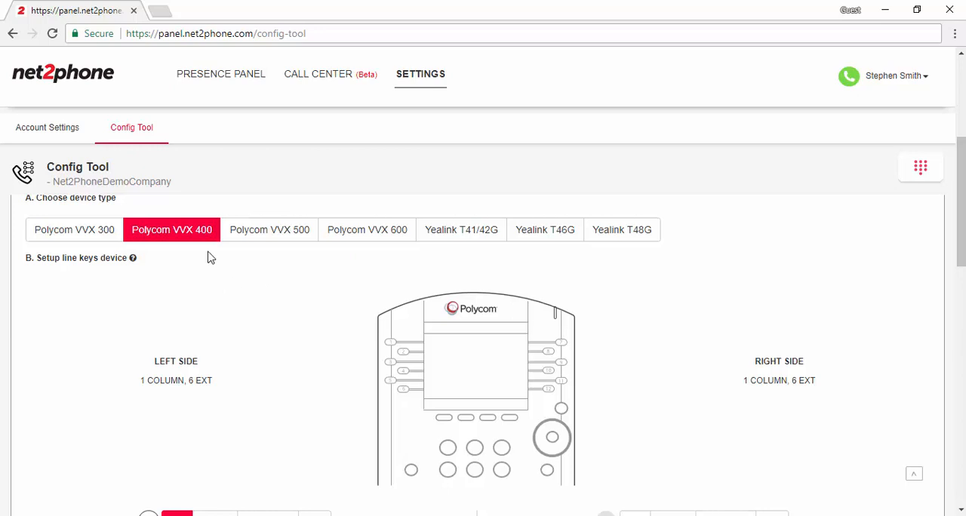
{"action": "left_click", "coordinate": [101, 237]}
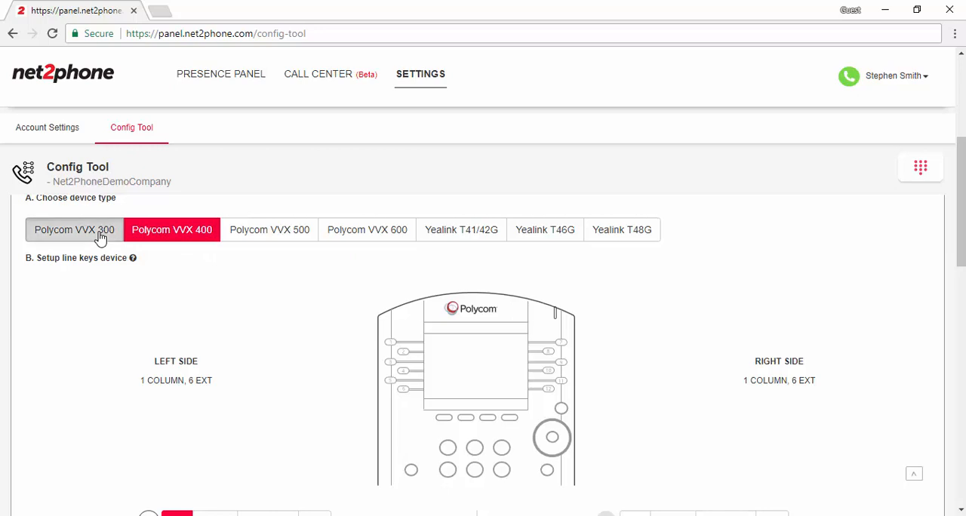
{"action": "left_click", "coordinate": [308, 230]}
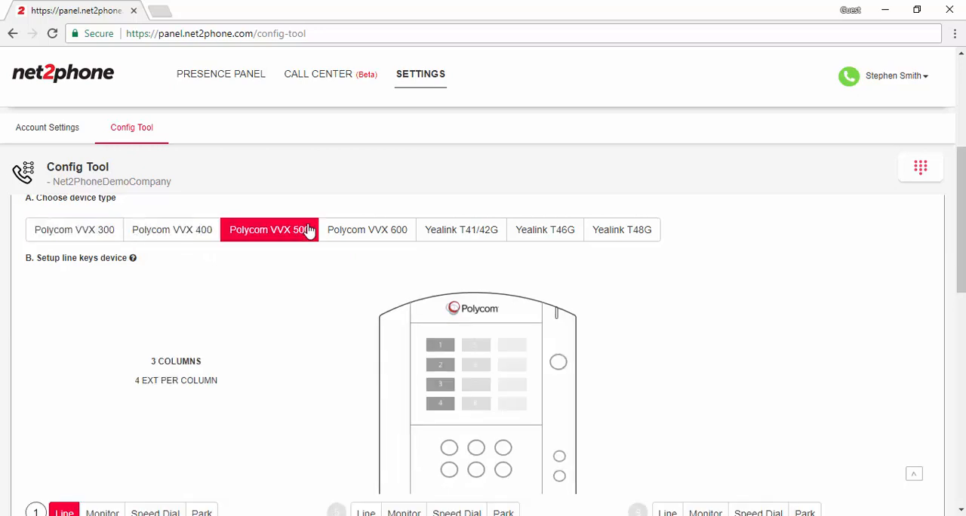
{"action": "left_click", "coordinate": [353, 236]}
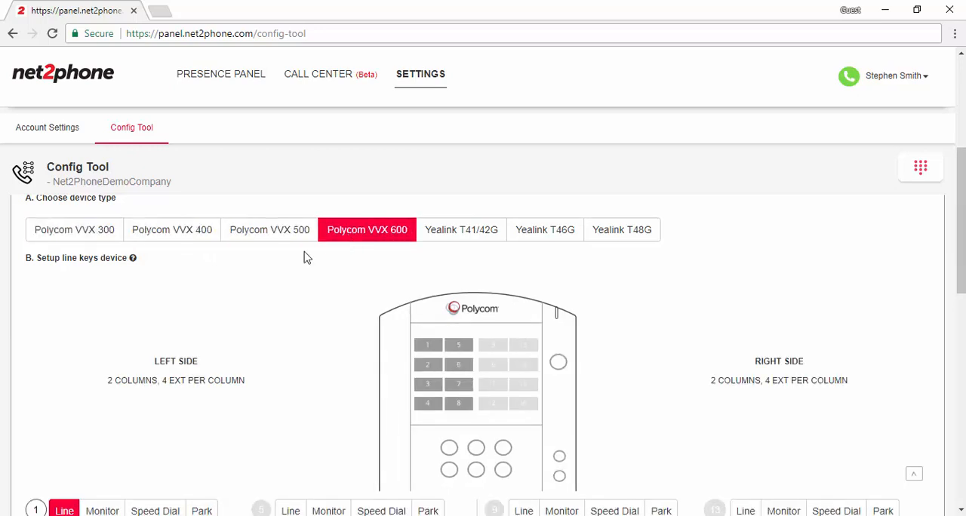
{"action": "left_click", "coordinate": [180, 226]}
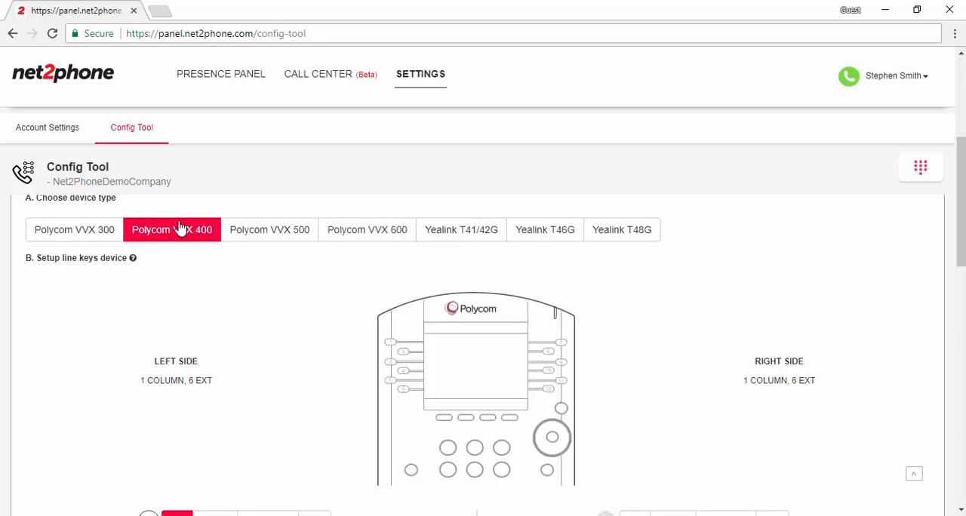
Set line key 2 of the device to Line and assign it extension 4001
{"action": "left_click_drag", "start_coordinate": [962, 219], "coordinate": [962, 244]}
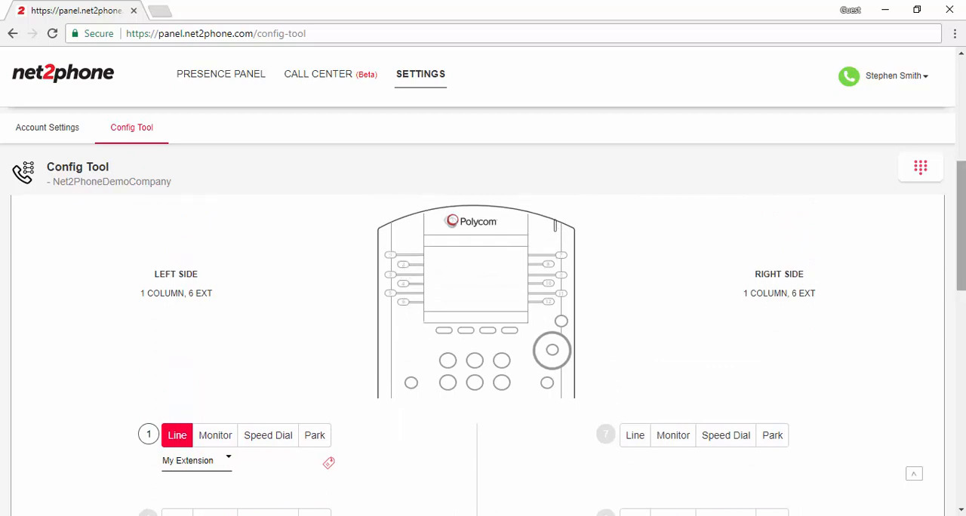
{"action": "left_click_drag", "start_coordinate": [962, 279], "coordinate": [963, 310]}
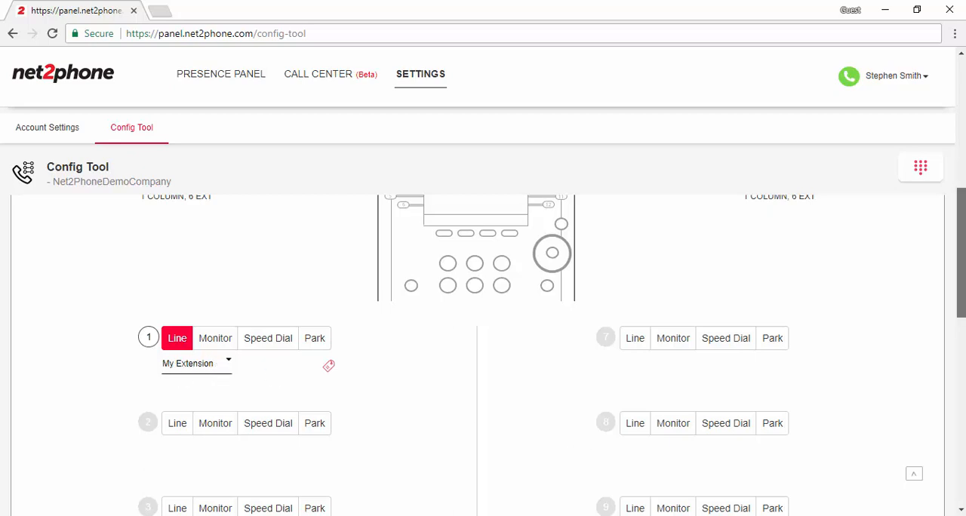
{"action": "left_click_drag", "start_coordinate": [961, 301], "coordinate": [959, 334]}
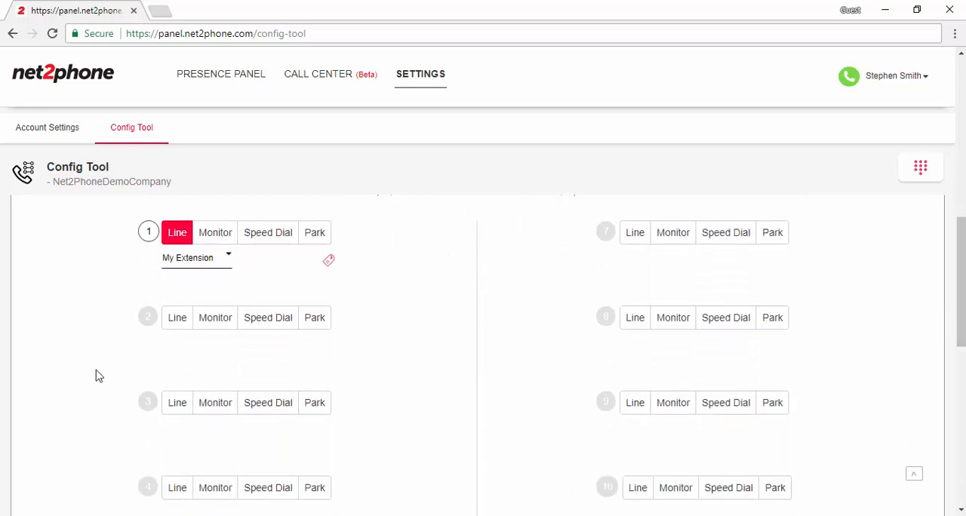
{"action": "left_click", "coordinate": [176, 317]}
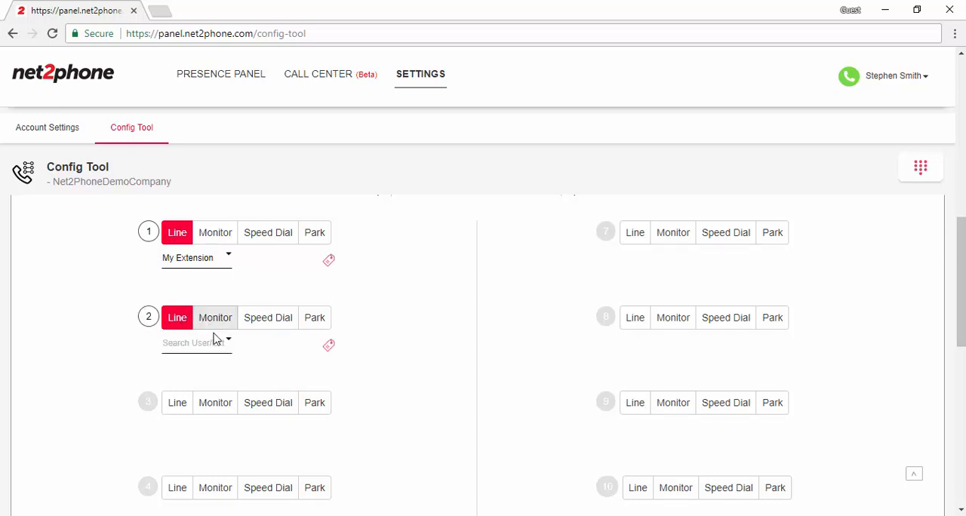
{"action": "left_click", "coordinate": [218, 344]}
{"action": "left_click_drag", "start_coordinate": [367, 375], "coordinate": [367, 398]}
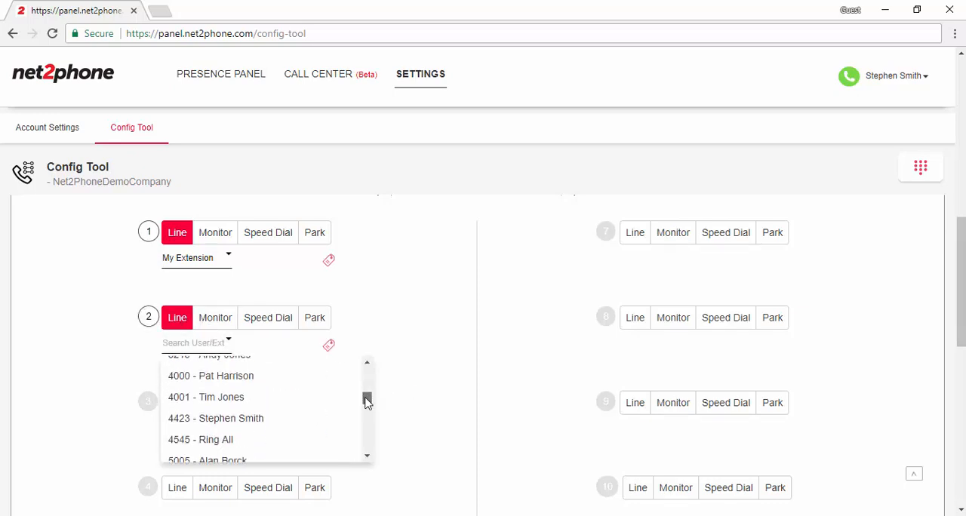
{"action": "left_click", "coordinate": [204, 400]}
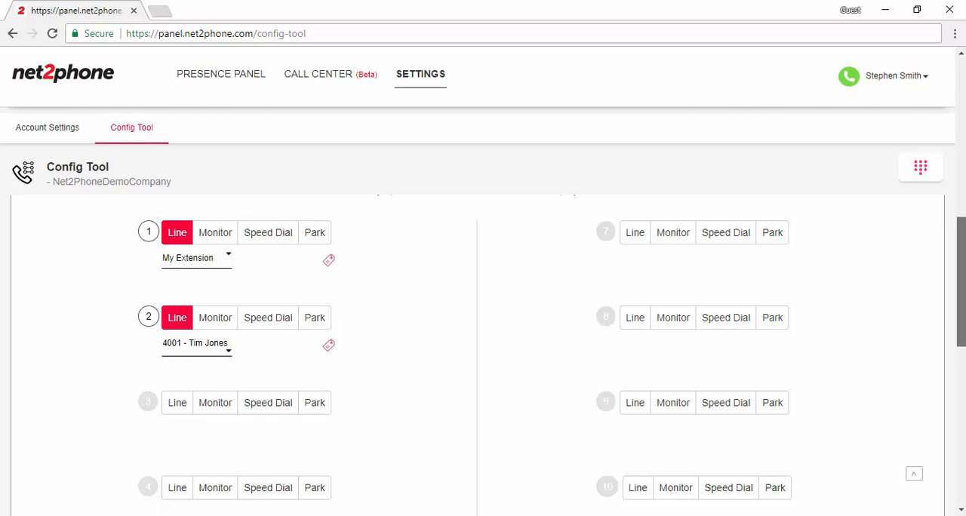
Set line key 3 of the device to Monitor
{"action": "left_click_drag", "start_coordinate": [961, 310], "coordinate": [961, 340]}
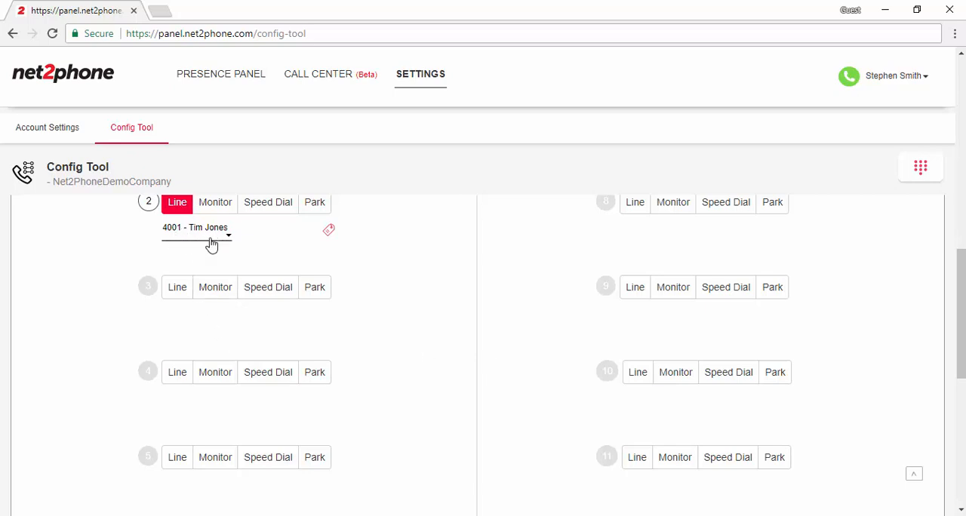
{"action": "left_click", "coordinate": [216, 288]}
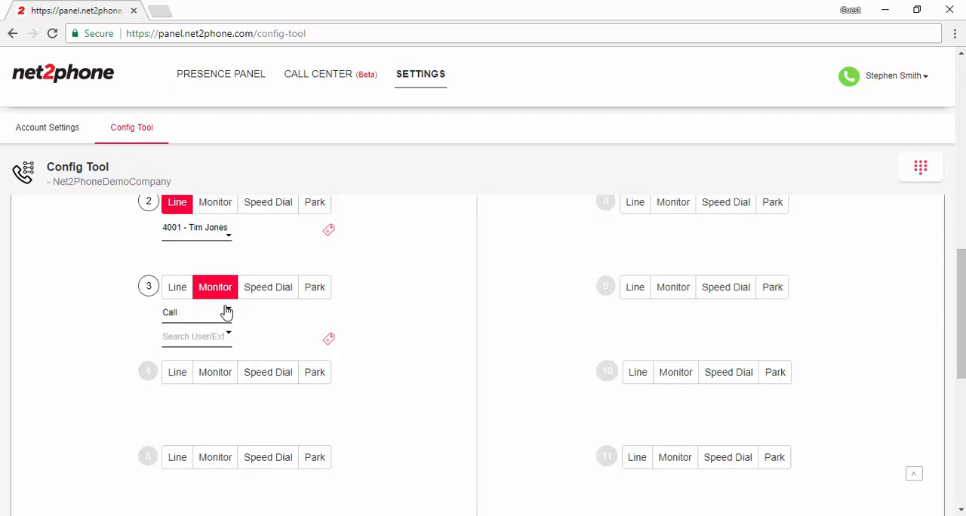
{"action": "left_click", "coordinate": [228, 312]}
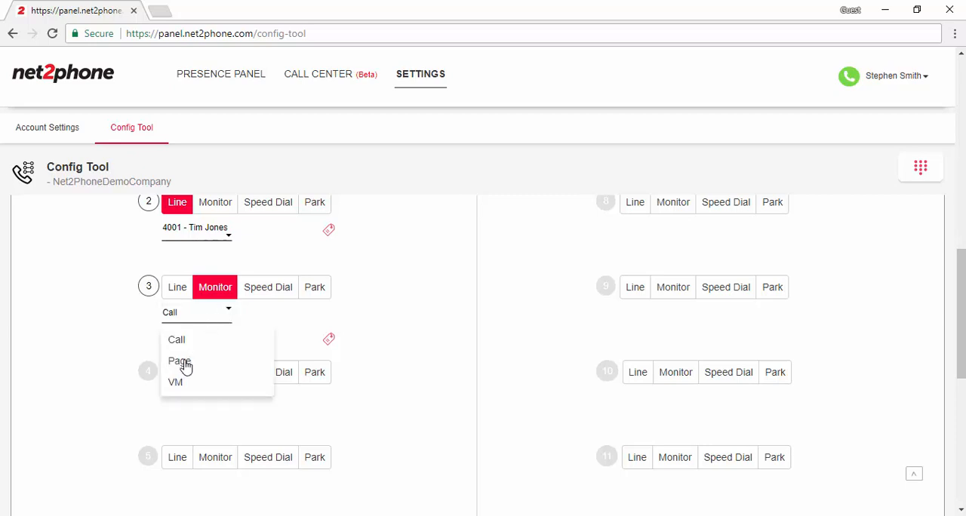
{"action": "left_click", "coordinate": [123, 339]}
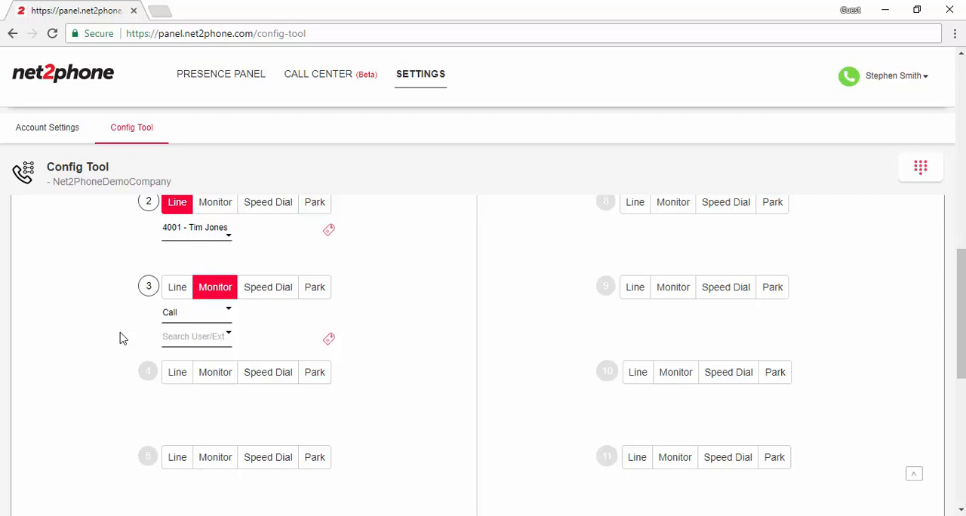
{"action": "left_click", "coordinate": [207, 311]}
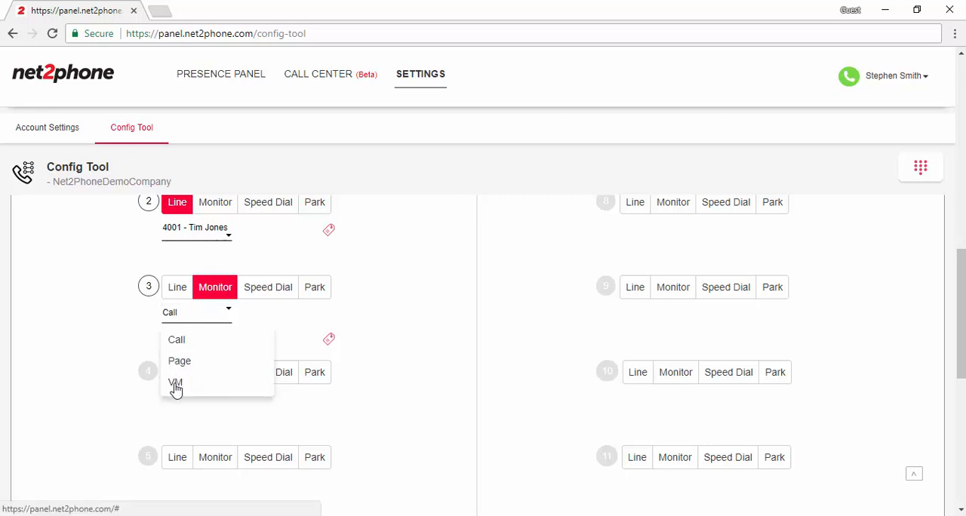
{"action": "left_click", "coordinate": [131, 343]}
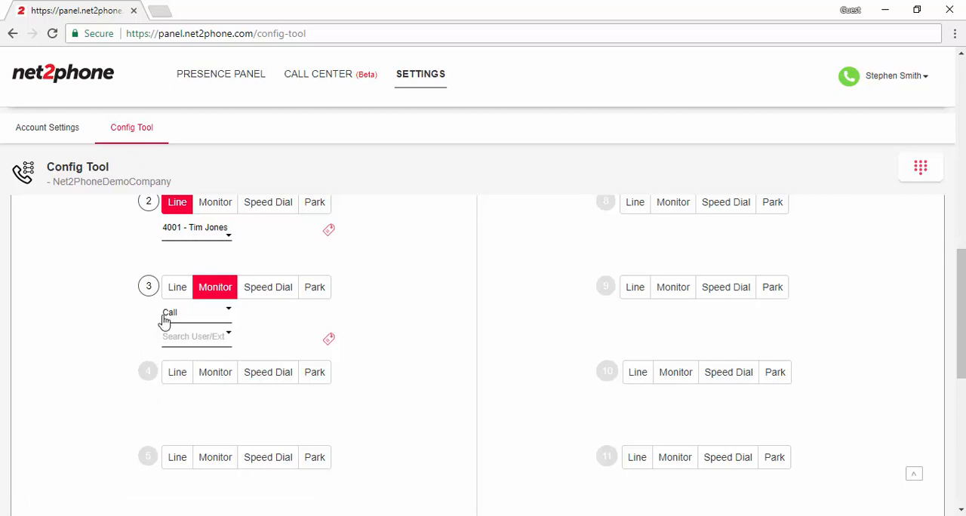
Assign extension 5672 as the user monitored by line key 3
{"action": "left_click", "coordinate": [231, 337]}
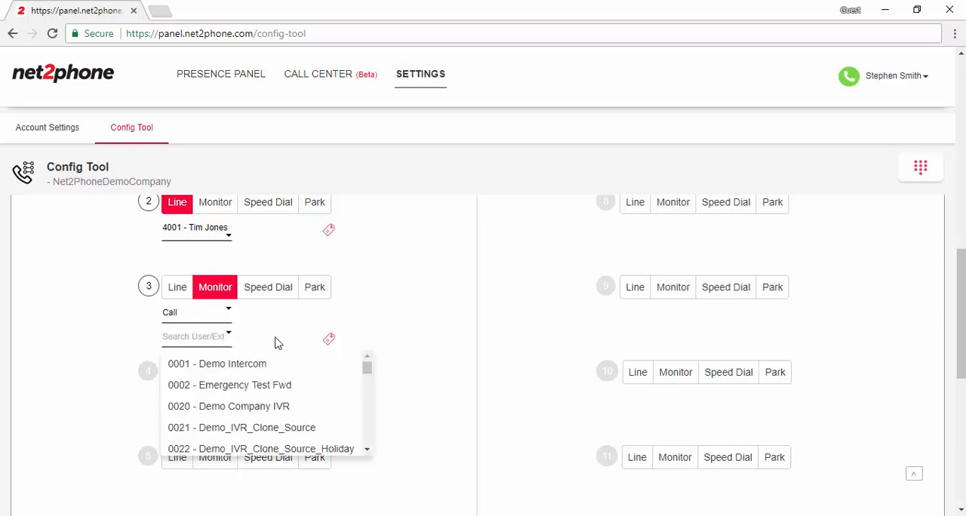
{"action": "left_click_drag", "start_coordinate": [368, 376], "coordinate": [367, 402]}
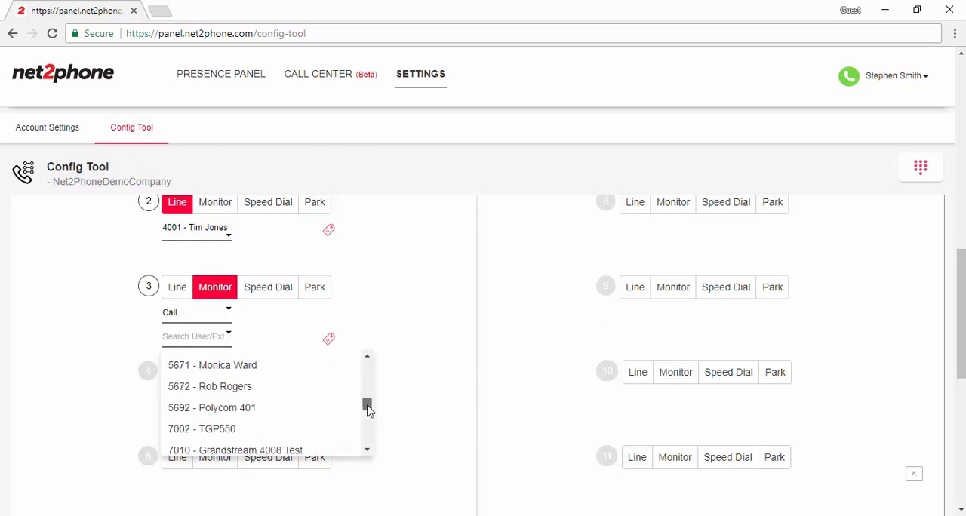
{"action": "left_click", "coordinate": [222, 389]}
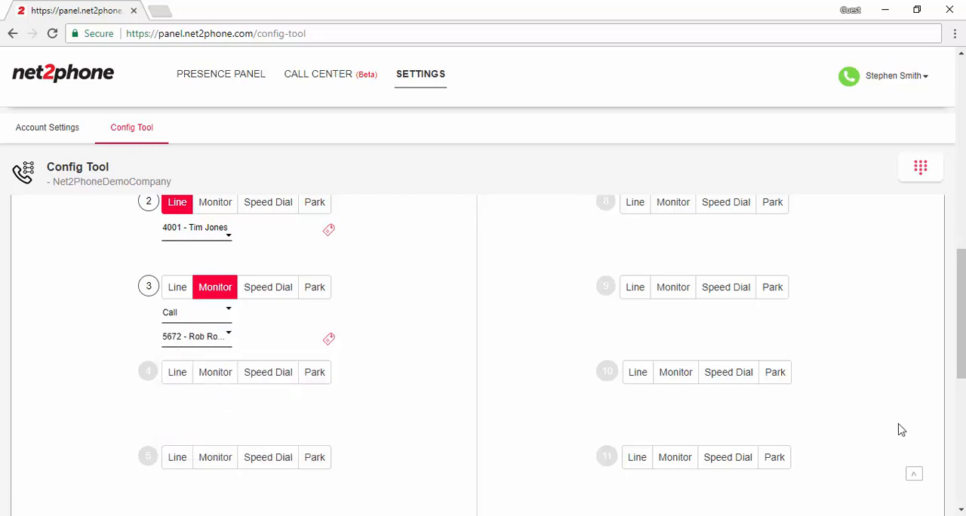
Set line key 4 to Monitor with the Call type and assign it extension 7777
{"action": "left_click_drag", "start_coordinate": [961, 317], "coordinate": [961, 353]}
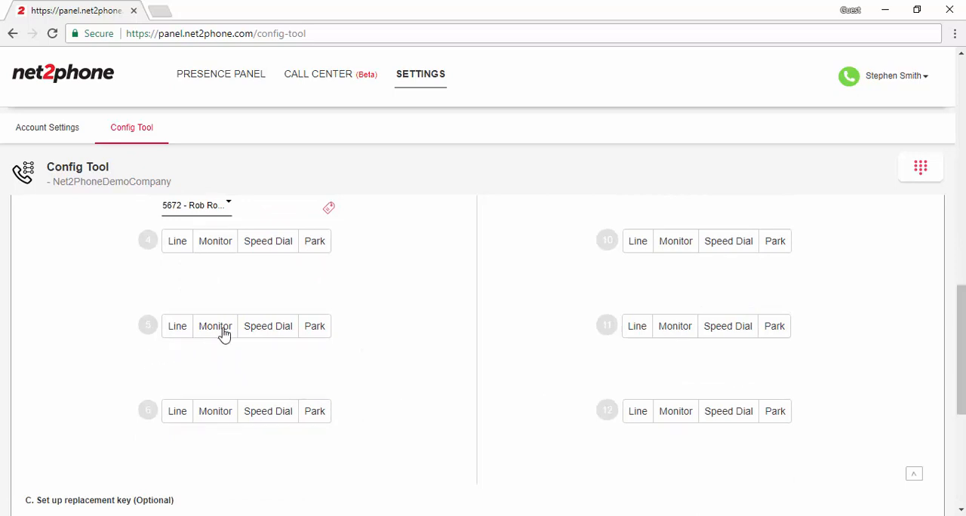
{"action": "left_click", "coordinate": [215, 245]}
{"action": "left_click", "coordinate": [218, 285]}
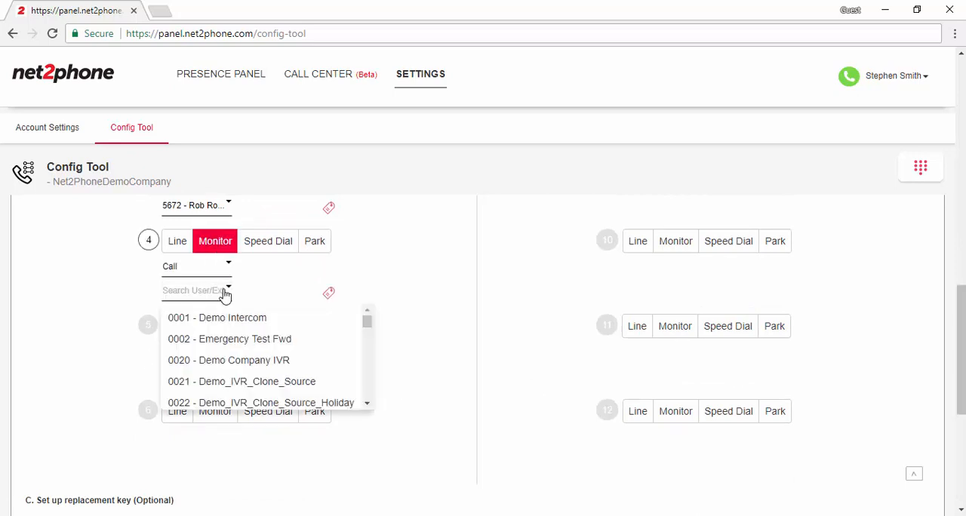
{"action": "left_click_drag", "start_coordinate": [368, 319], "coordinate": [366, 384]}
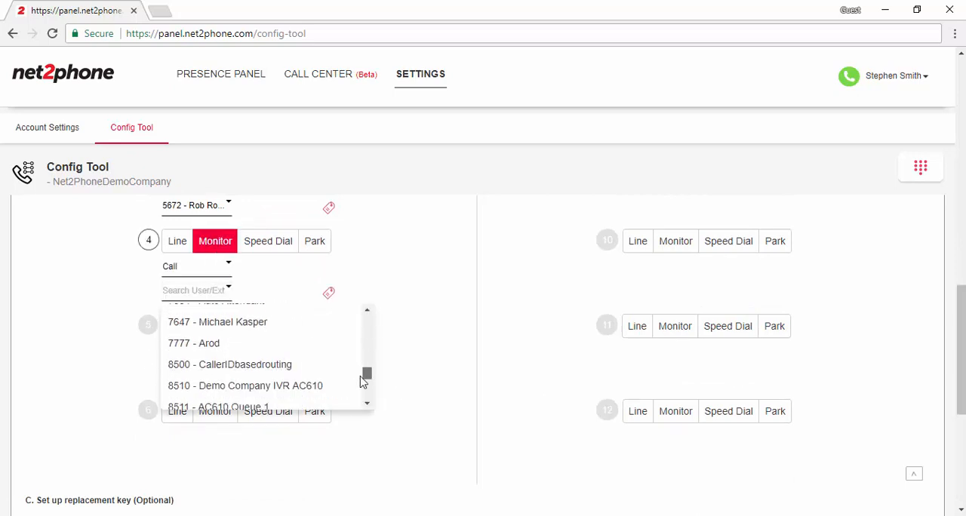
{"action": "left_click", "coordinate": [234, 345]}
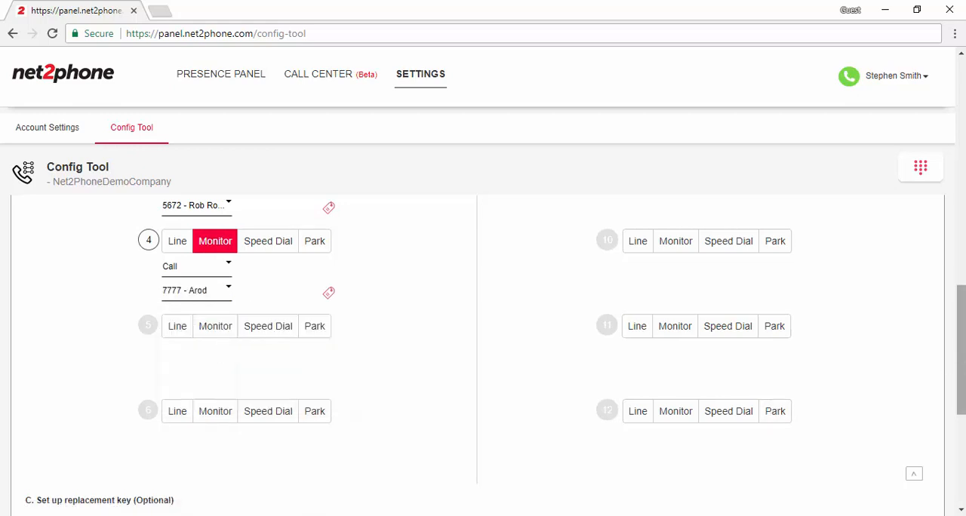
Set line key 5 to Monitor with the Call type and assign it extension 8884
{"action": "left_click", "coordinate": [219, 332]}
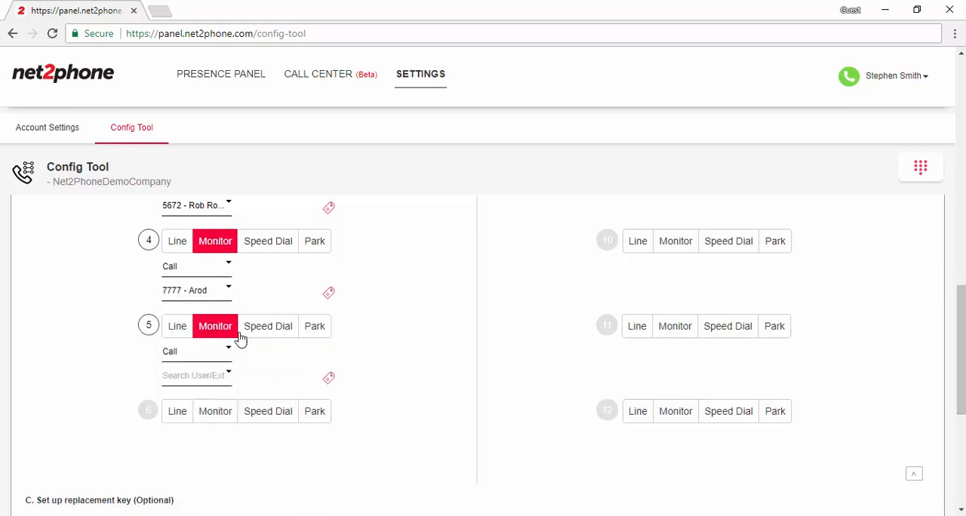
{"action": "left_click", "coordinate": [216, 377]}
{"action": "left_click_drag", "start_coordinate": [370, 417], "coordinate": [370, 467]}
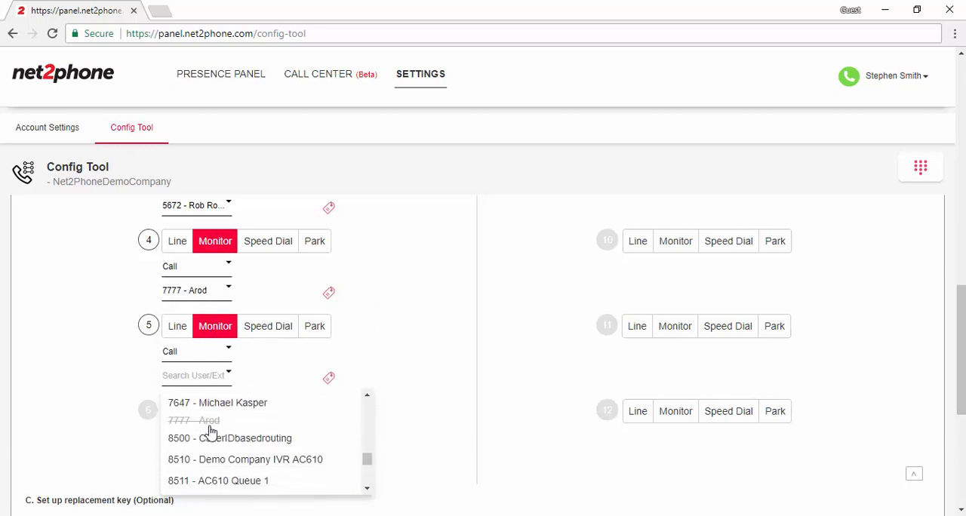
{"action": "left_click_drag", "start_coordinate": [372, 458], "coordinate": [369, 475]}
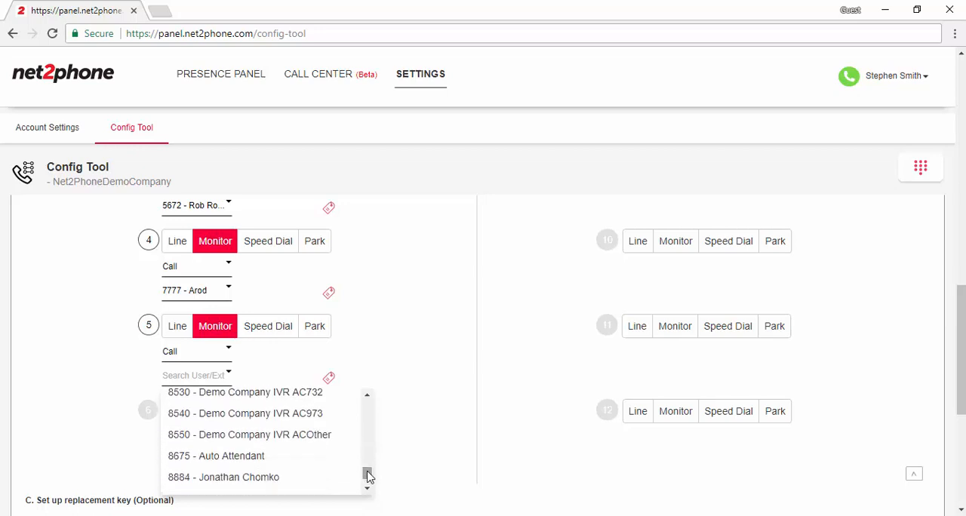
{"action": "left_click", "coordinate": [262, 486]}
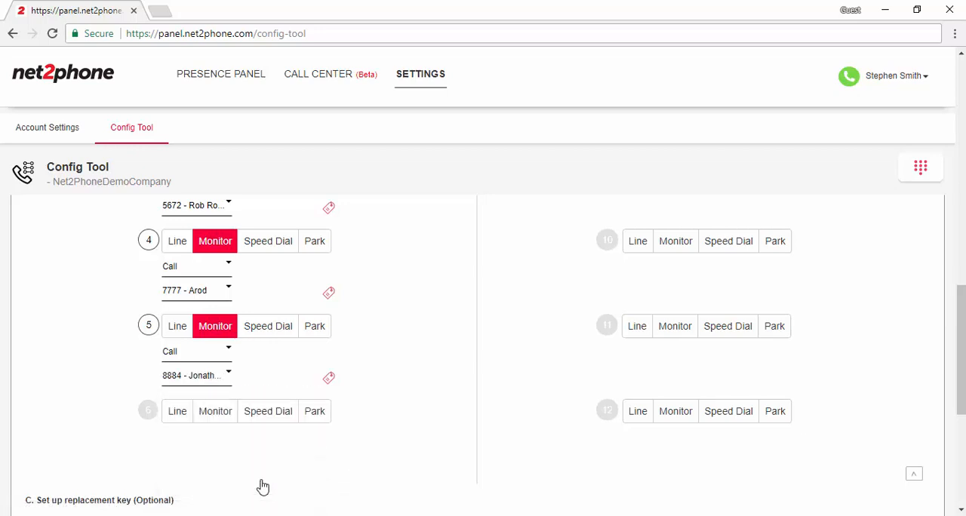
Set line keys 6, 7, 8 and 9 to Speed Dial
{"action": "mouse_move", "coordinate": [961, 324]}
{"action": "left_mouse_down"}
{"action": "mouse_move", "coordinate": [961, 347]}
{"action": "mouse_move", "coordinate": [955, 318]}
{"action": "left_mouse_up"}
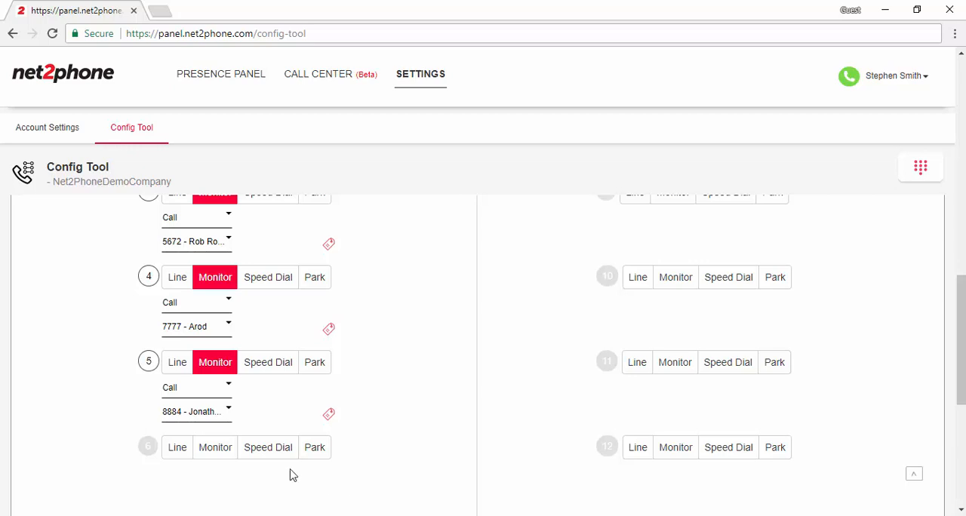
{"action": "left_click", "coordinate": [268, 447]}
{"action": "left_click_drag", "start_coordinate": [963, 367], "coordinate": [962, 277]}
{"action": "left_click", "coordinate": [730, 270]}
{"action": "left_click", "coordinate": [725, 349]}
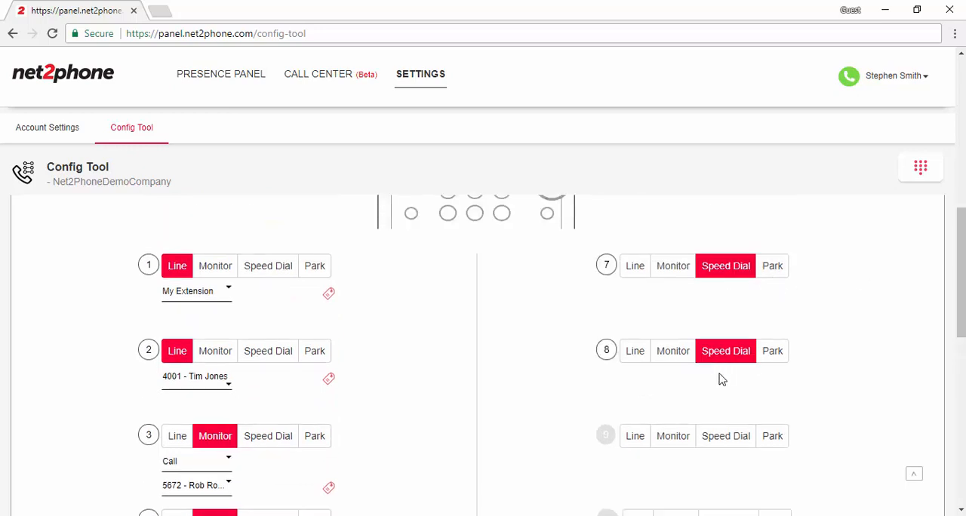
{"action": "left_click", "coordinate": [726, 437]}
Set line keys 10, 11 and 12 to Park, using park slots 1, 2 and 3 respectively
{"action": "left_click_drag", "start_coordinate": [963, 311], "coordinate": [964, 377]}
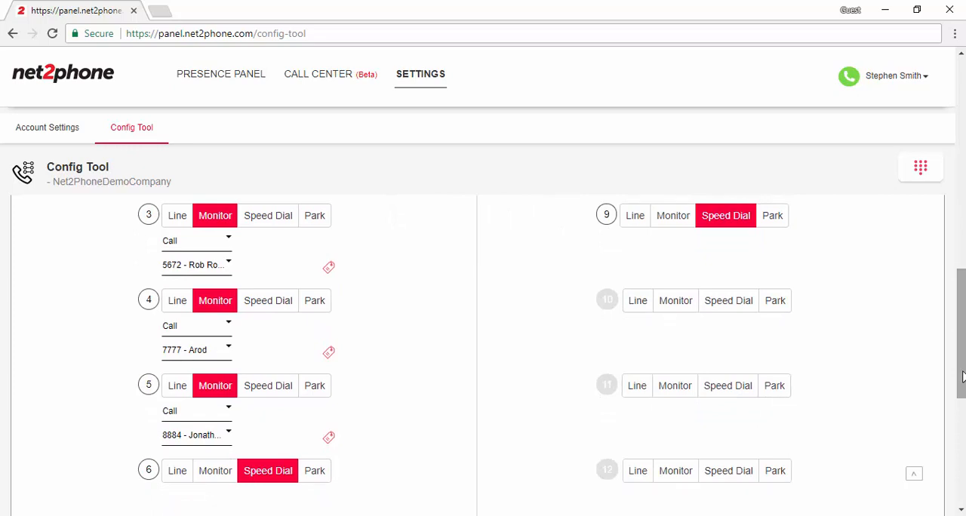
{"action": "left_click_drag", "start_coordinate": [962, 377], "coordinate": [953, 386]}
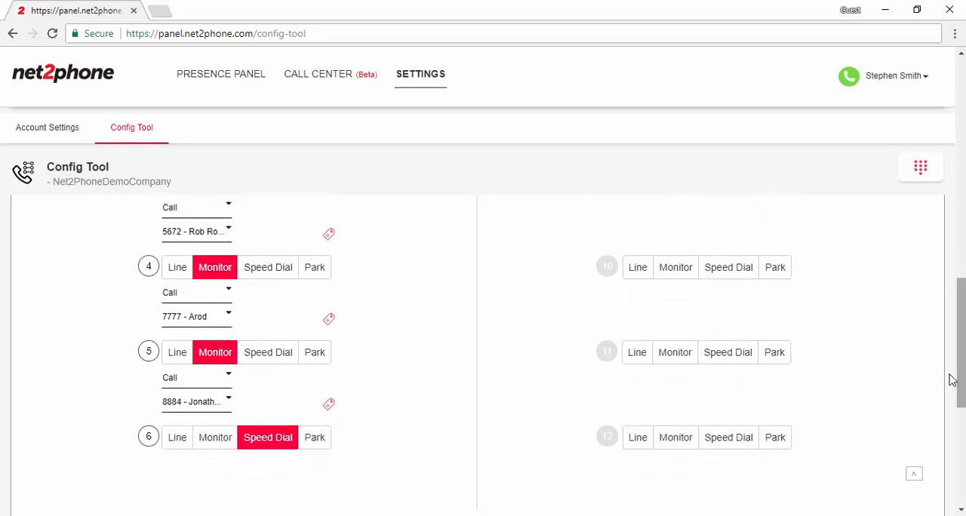
{"action": "left_click", "coordinate": [780, 273]}
{"action": "left_click", "coordinate": [777, 356]}
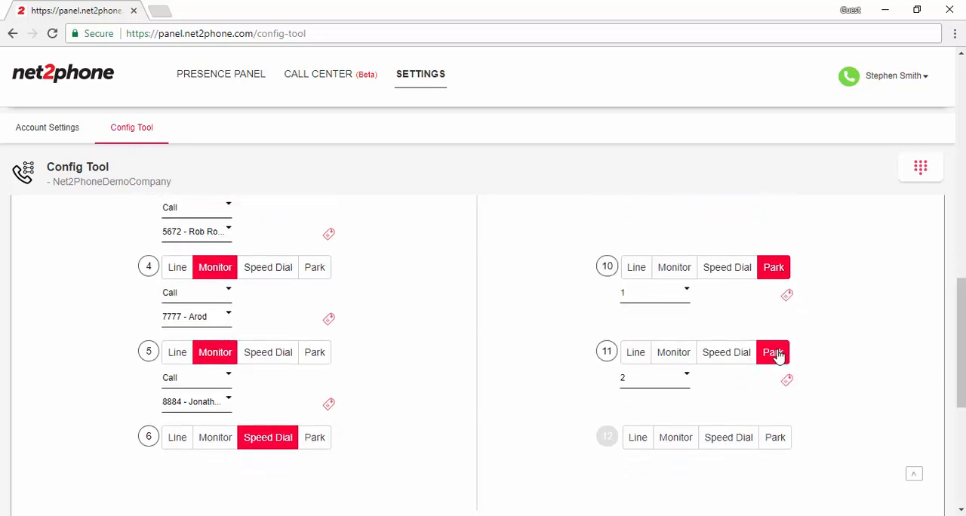
{"action": "left_click", "coordinate": [775, 437]}
Add a label with the monitored user's first name to line key 4 and save it
{"action": "left_click_drag", "start_coordinate": [961, 339], "coordinate": [963, 298]}
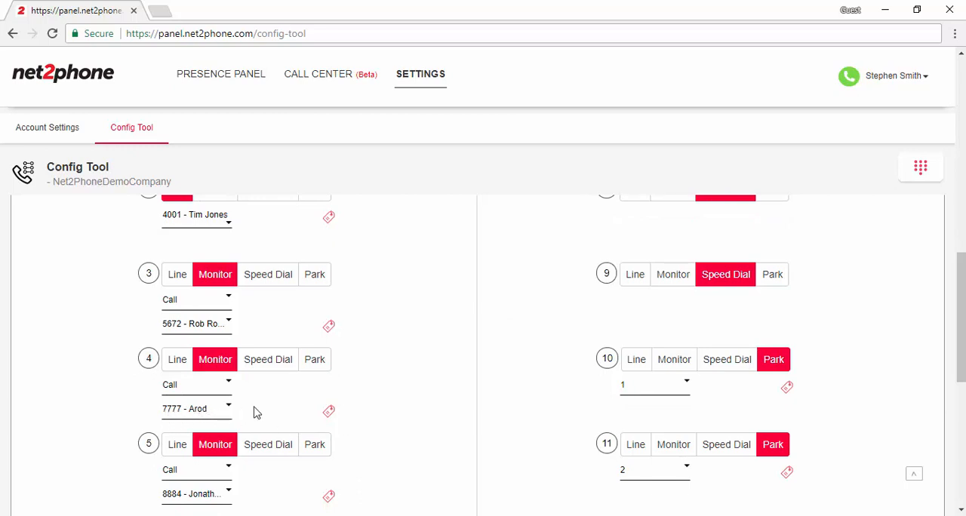
{"action": "left_click", "coordinate": [329, 414]}
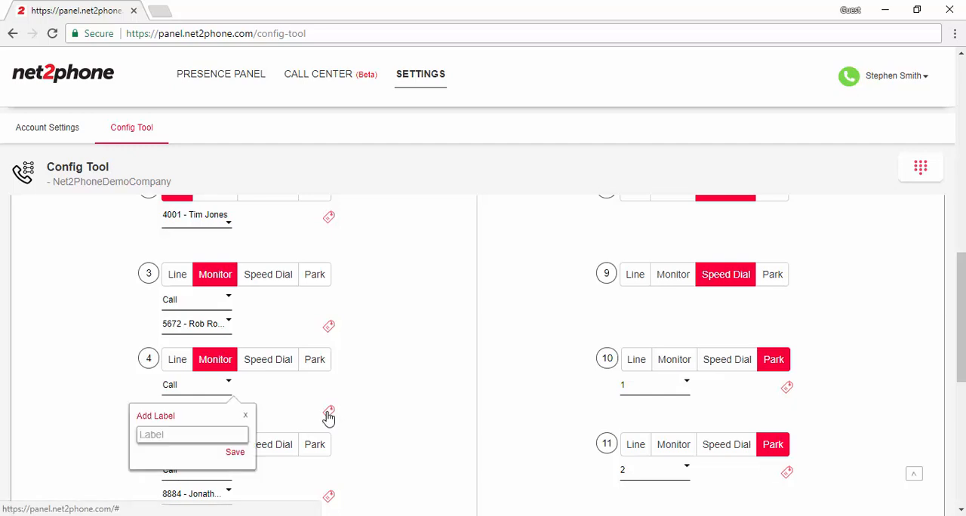
{"action": "left_click", "coordinate": [179, 436]}
{"action": "type", "text": "Al"}
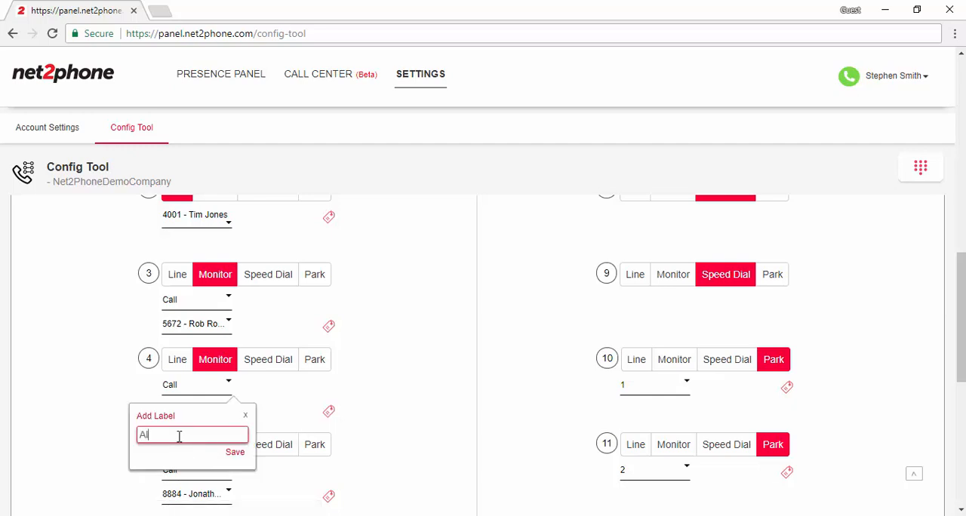
{"action": "type", "text": "ex"}
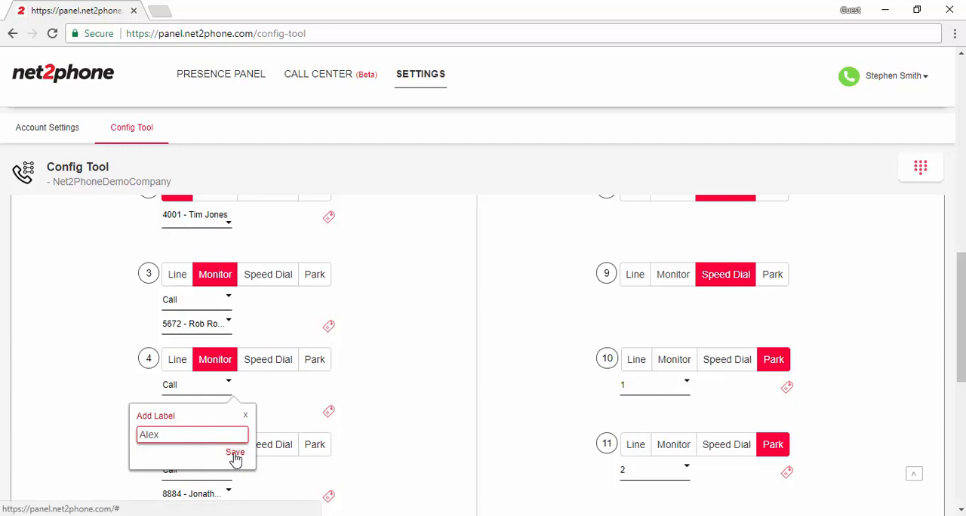
{"action": "left_click", "coordinate": [235, 453]}
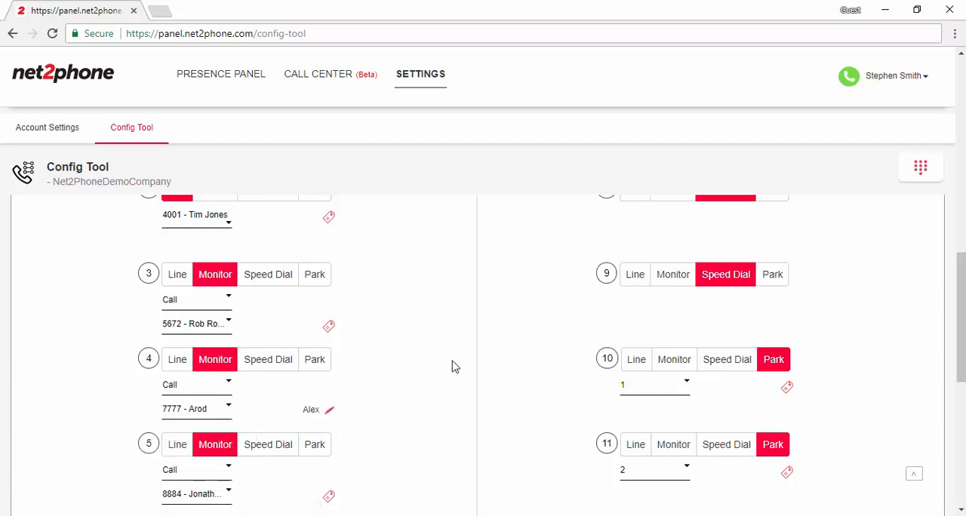
Change line key 6 to Monitor with the Call type and assign it extension 4423
{"action": "left_click_drag", "start_coordinate": [963, 306], "coordinate": [964, 398]}
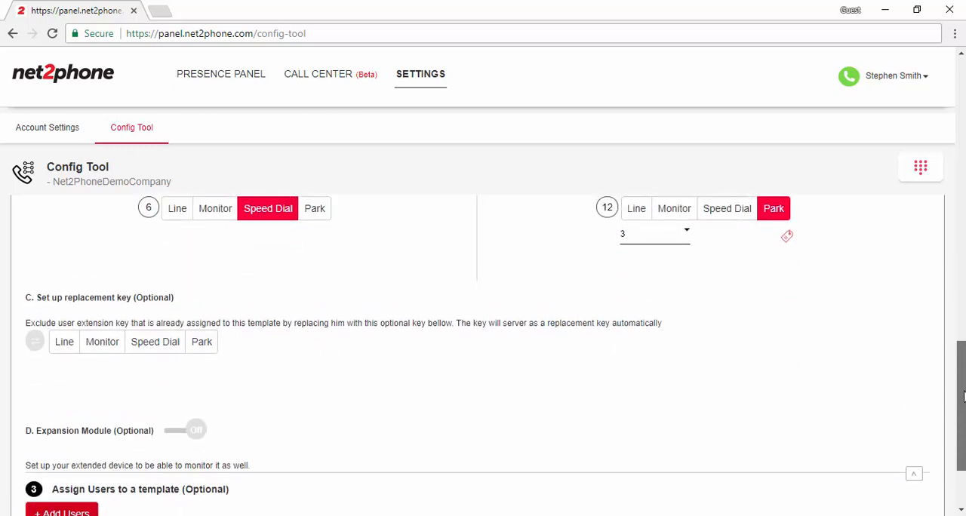
{"action": "left_click_drag", "start_coordinate": [963, 389], "coordinate": [949, 261]}
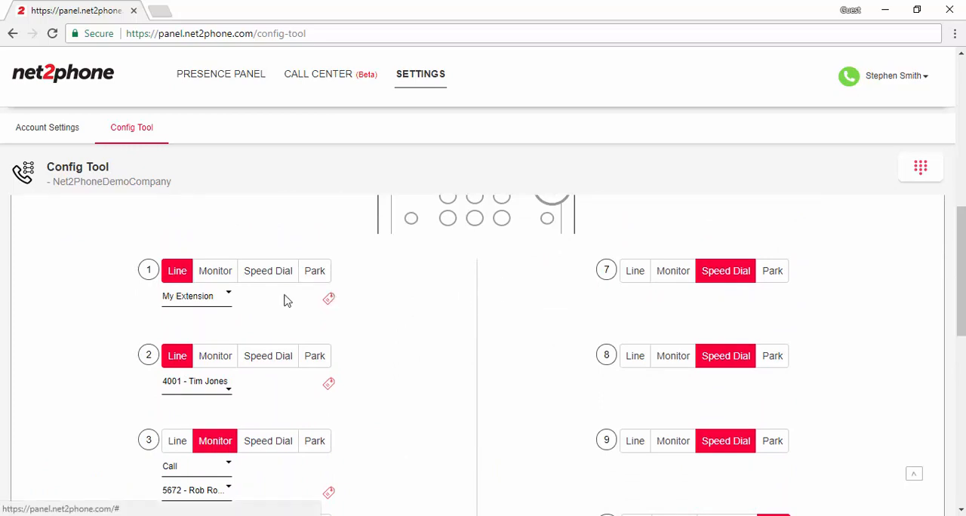
{"action": "left_click_drag", "start_coordinate": [959, 290], "coordinate": [962, 367]}
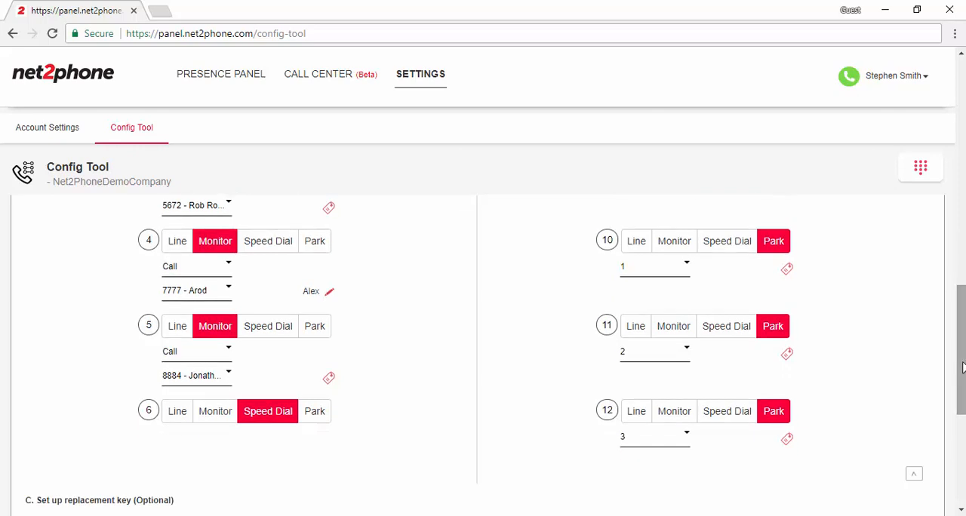
{"action": "left_click", "coordinate": [203, 420]}
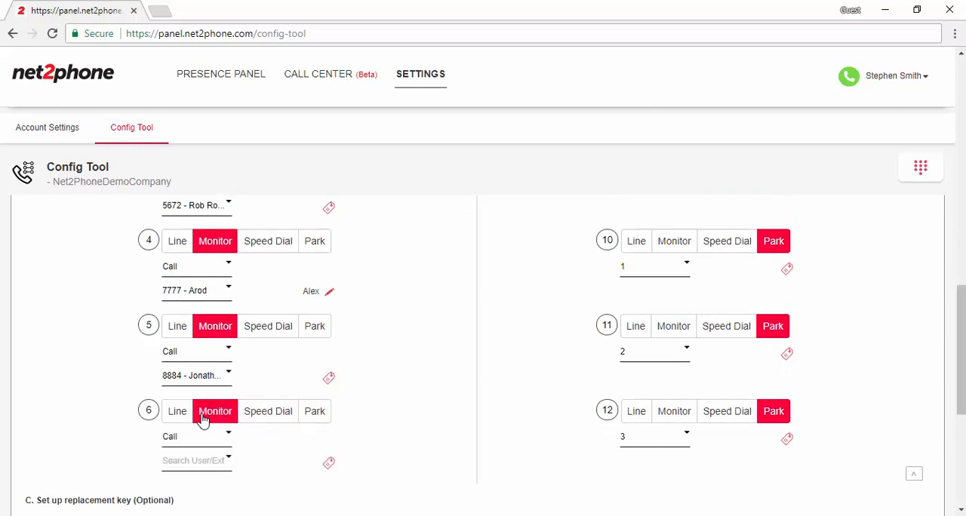
{"action": "left_click", "coordinate": [218, 462]}
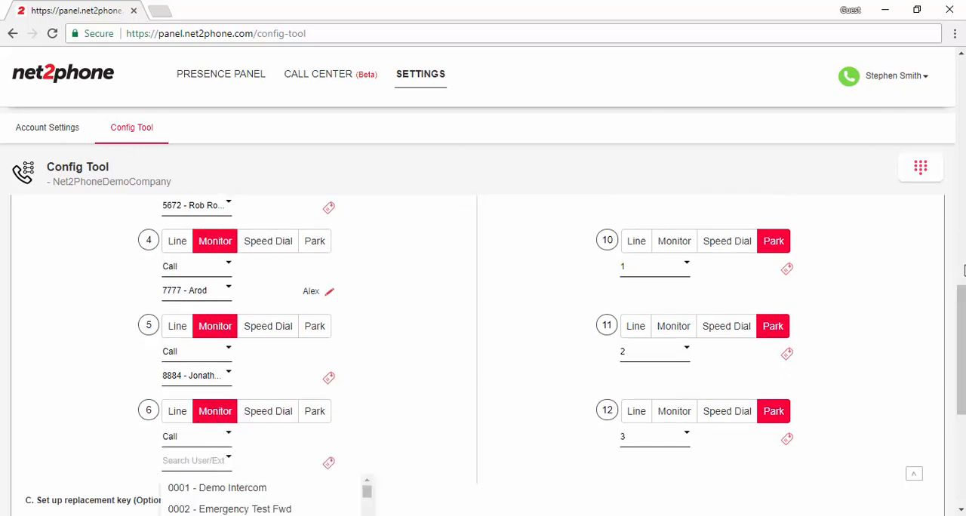
{"action": "scroll", "coordinate": [489, 417], "scroll_direction": "down", "scroll_amount": 3}
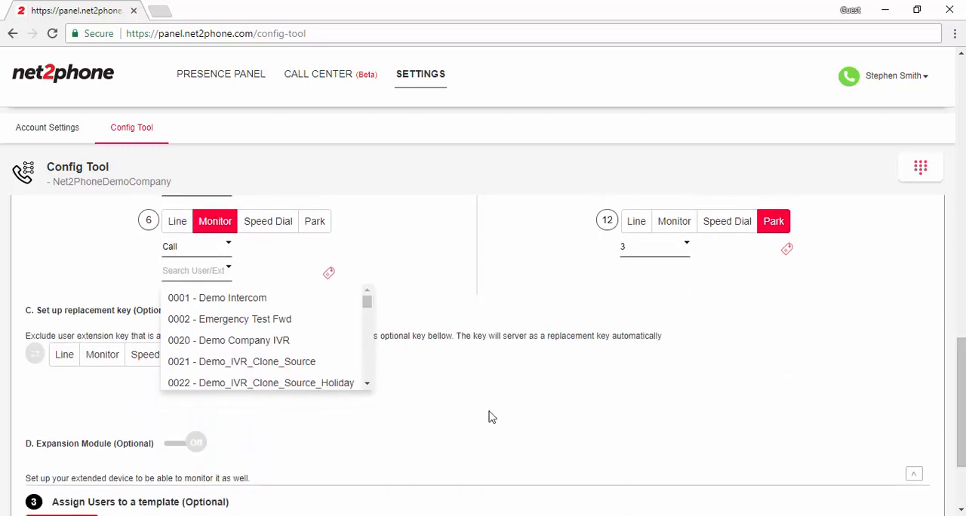
{"action": "left_click", "coordinate": [367, 383]}
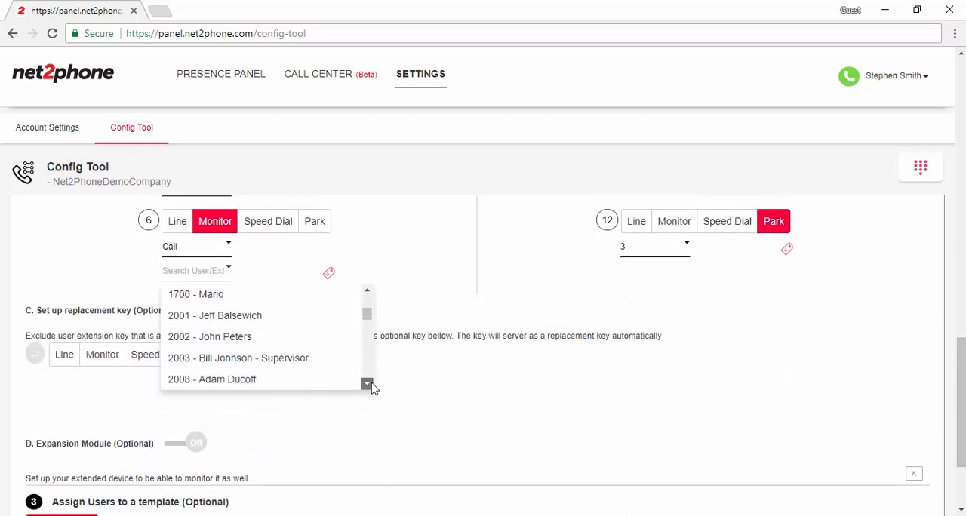
{"action": "scroll", "coordinate": [370, 385], "scroll_direction": "down", "scroll_amount": 3}
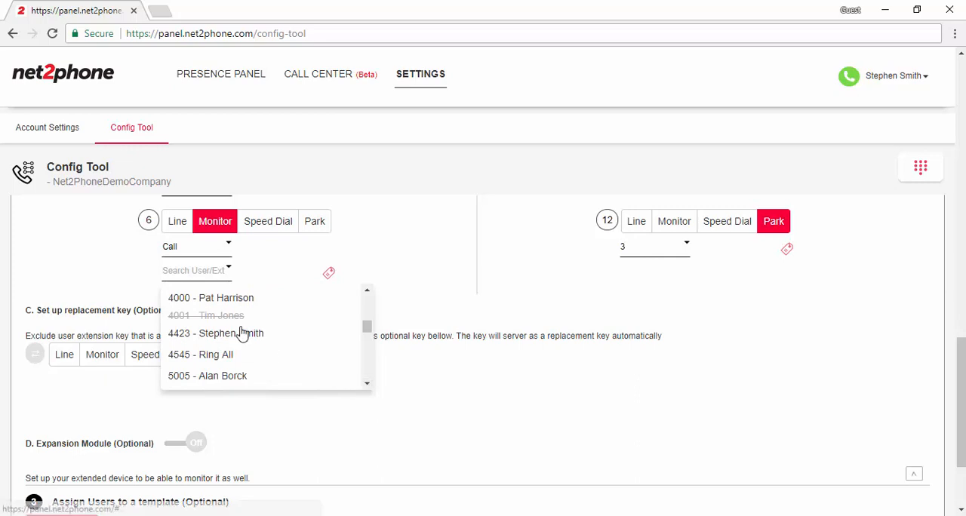
{"action": "left_click", "coordinate": [227, 333]}
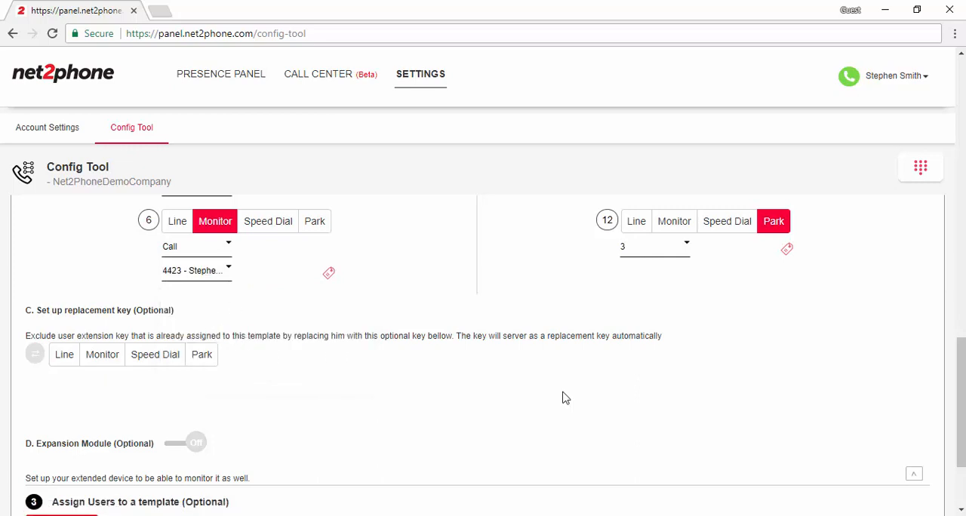
Set up the optional replacement key as Monitor with the Call type and assign it extension 1700
{"action": "scroll", "coordinate": [957, 340], "scroll_direction": "up", "scroll_amount": 5}
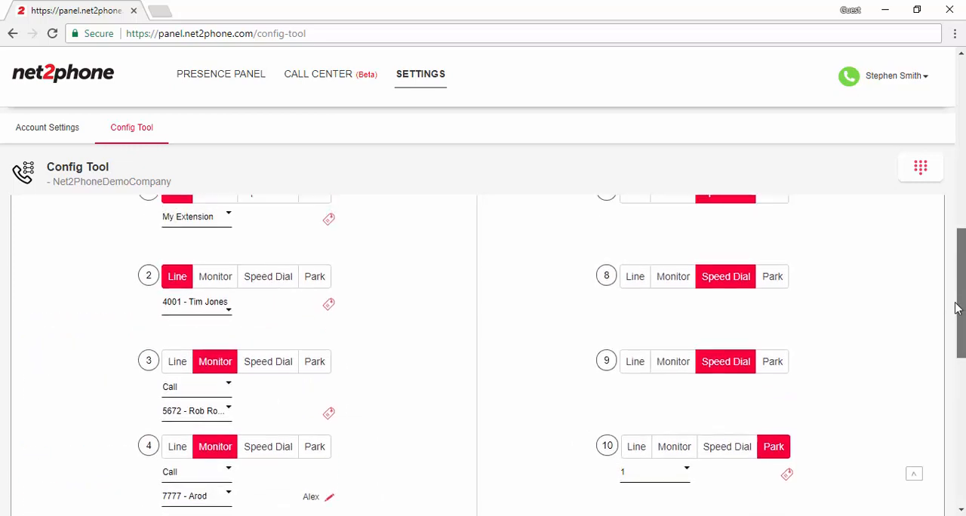
{"action": "scroll", "coordinate": [955, 340], "scroll_direction": "down", "scroll_amount": 3}
{"action": "scroll", "coordinate": [960, 374], "scroll_direction": "down", "scroll_amount": 1}
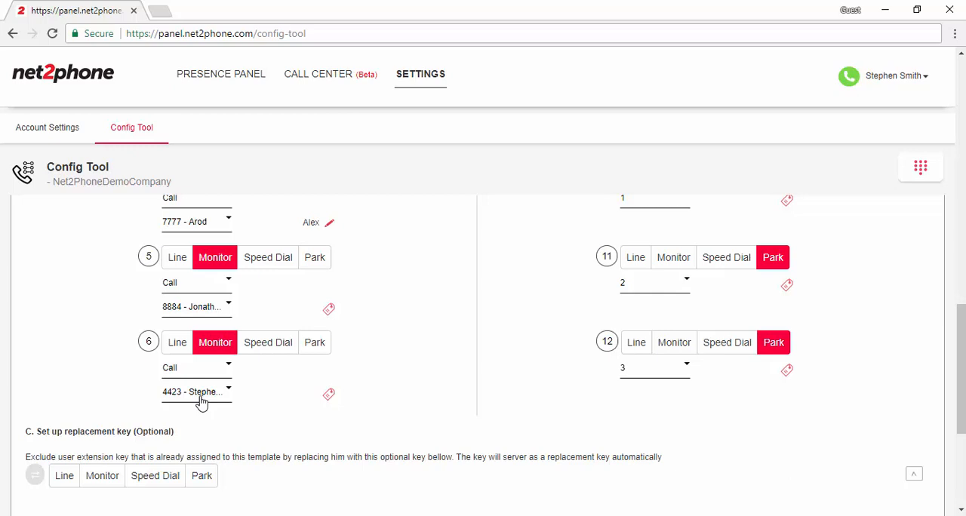
{"action": "left_click_drag", "start_coordinate": [960, 396], "coordinate": [960, 392]}
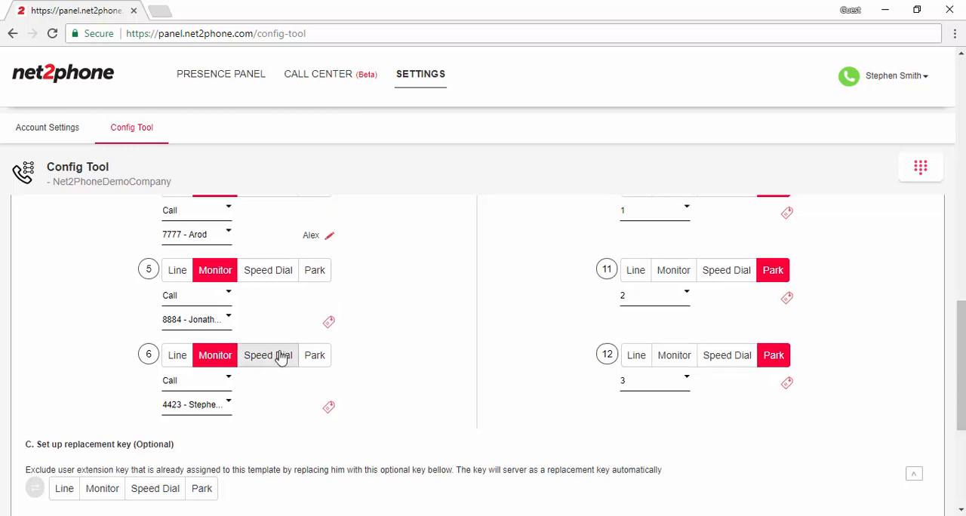
{"action": "left_click_drag", "start_coordinate": [961, 374], "coordinate": [961, 348]}
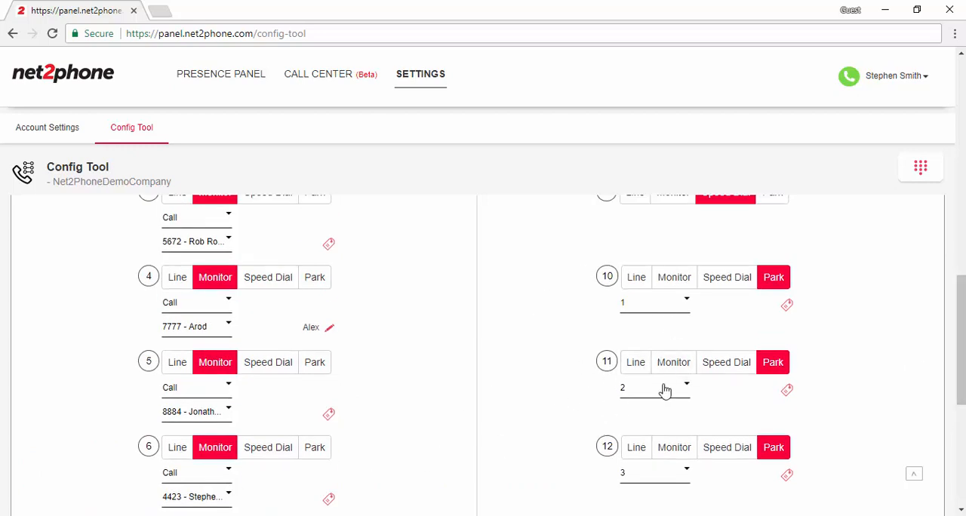
{"action": "left_click_drag", "start_coordinate": [961, 337], "coordinate": [961, 386]}
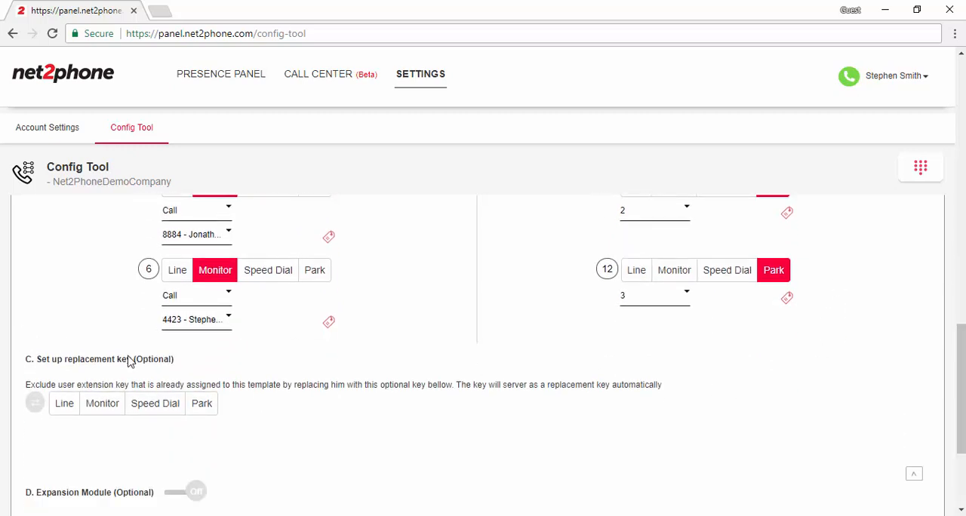
{"action": "left_click", "coordinate": [100, 405]}
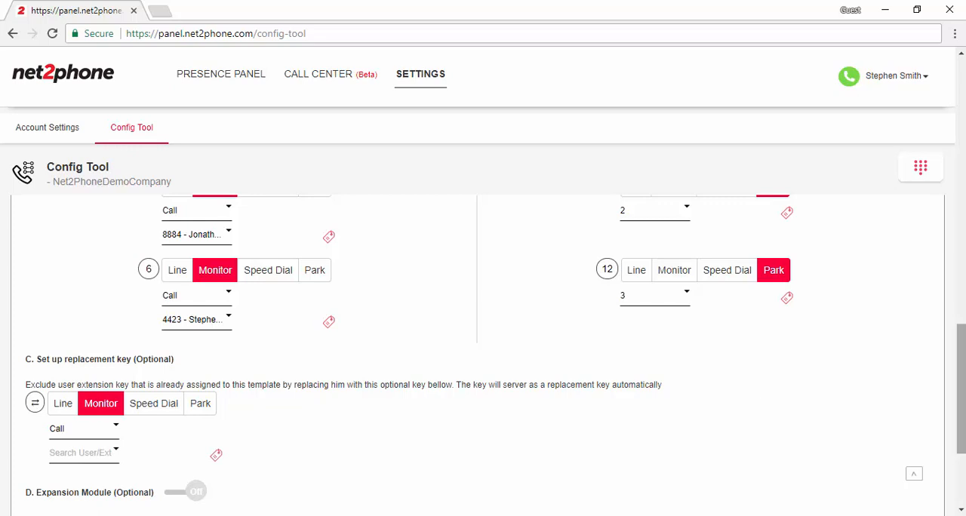
{"action": "left_click_drag", "start_coordinate": [961, 378], "coordinate": [961, 407]}
{"action": "left_click", "coordinate": [98, 341]}
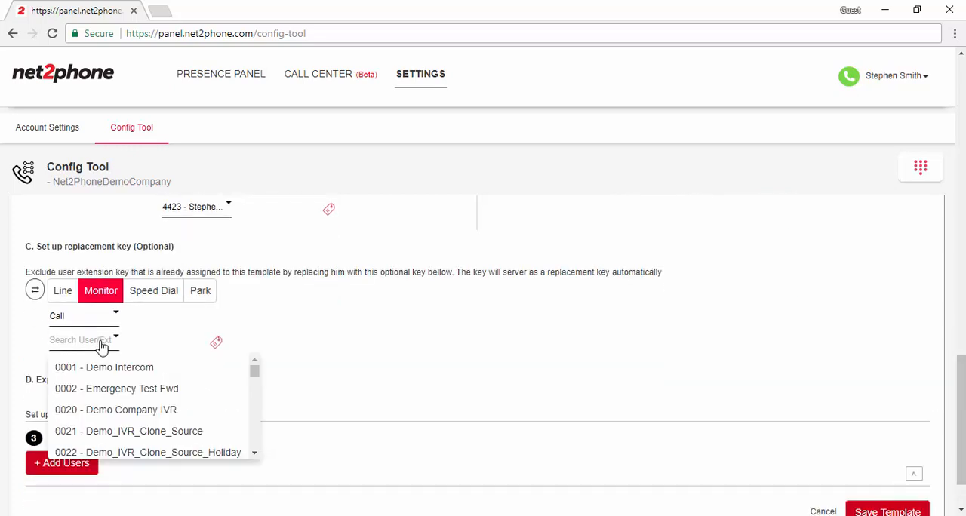
{"action": "left_click_drag", "start_coordinate": [254, 376], "coordinate": [257, 387]}
{"action": "left_click", "coordinate": [98, 416]}
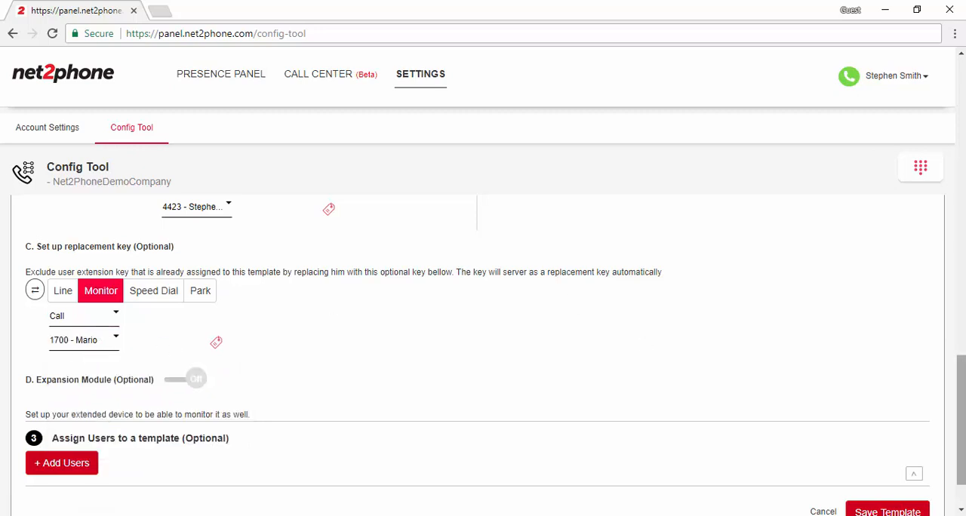
Turn on the expansion module, look through its first two pages of keys, and switch it off again
{"action": "scroll", "coordinate": [496, 327], "scroll_direction": "down", "scroll_amount": 1}
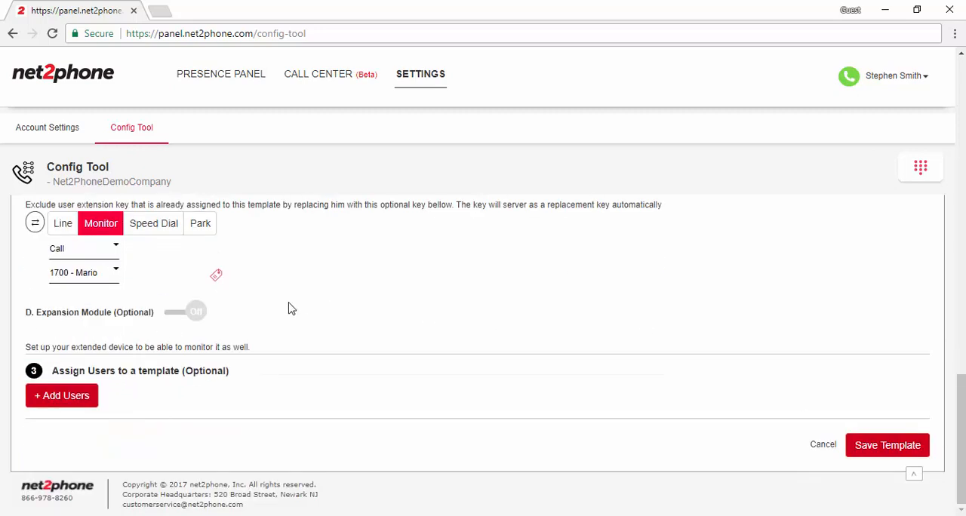
{"action": "left_click", "coordinate": [201, 317]}
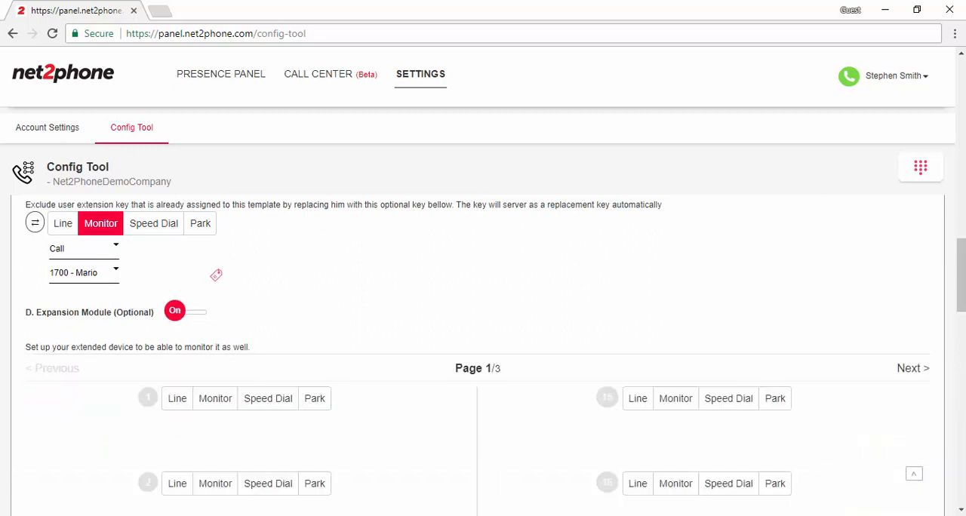
{"action": "scroll", "coordinate": [483, 348], "scroll_direction": "down", "scroll_amount": 4}
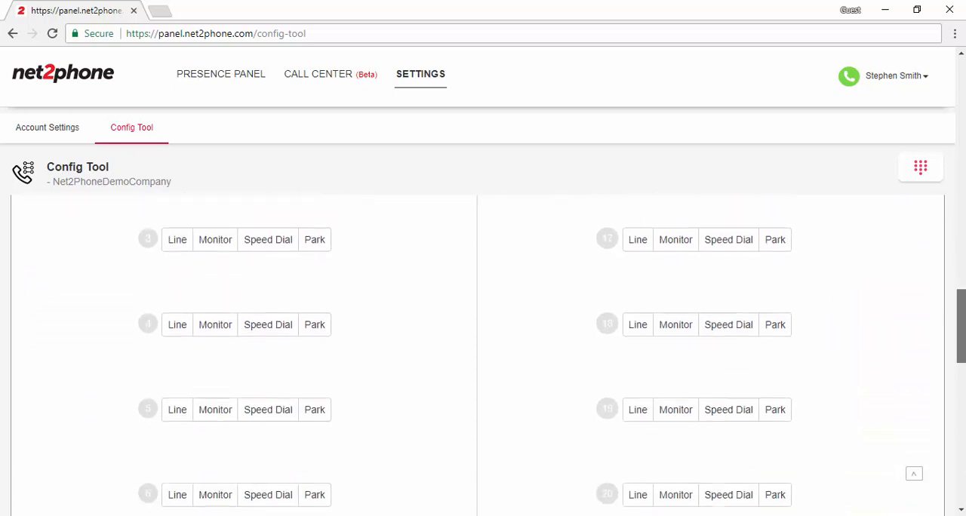
{"action": "left_click_drag", "start_coordinate": [962, 323], "coordinate": [946, 276]}
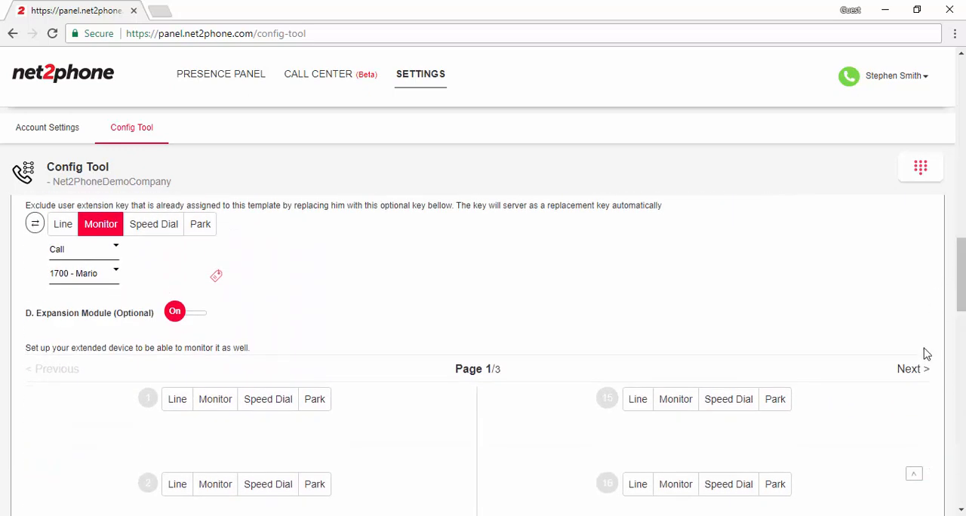
{"action": "left_click", "coordinate": [906, 372]}
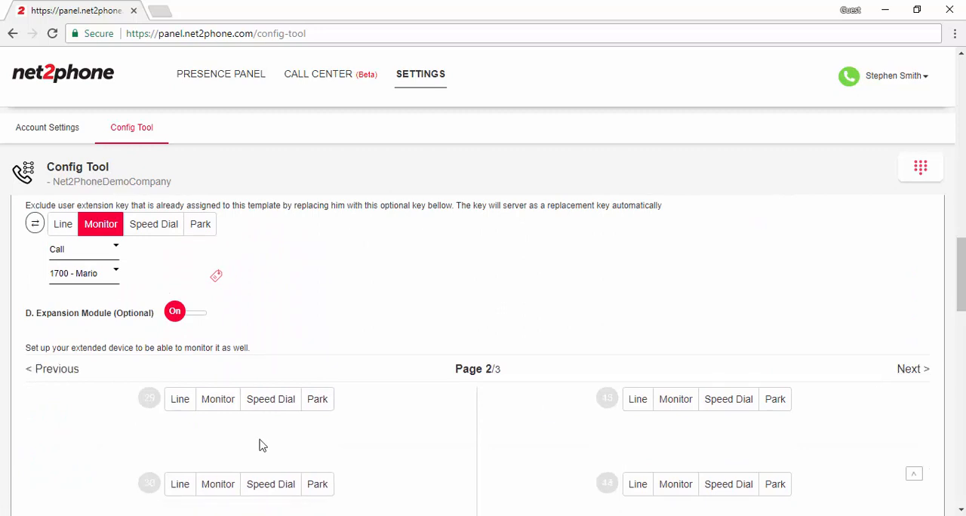
{"action": "left_click", "coordinate": [66, 372]}
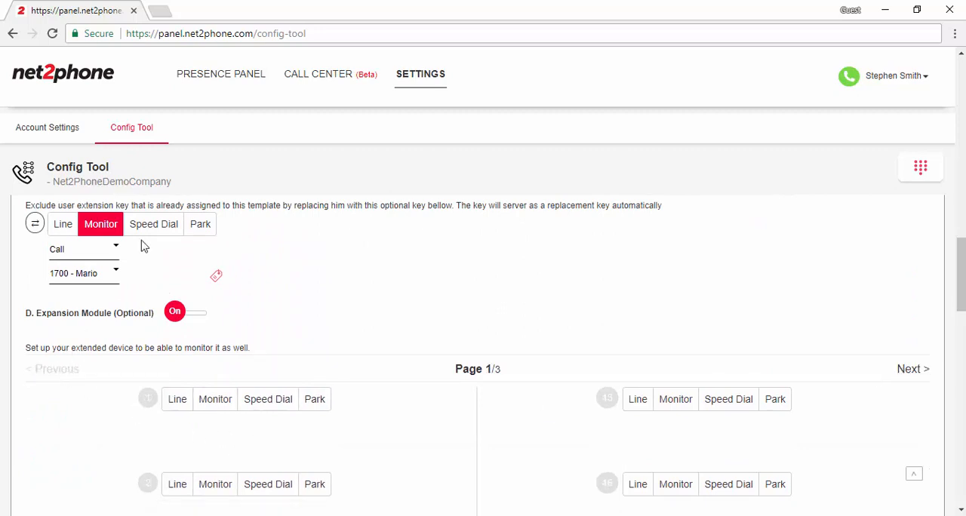
{"action": "left_click", "coordinate": [175, 314]}
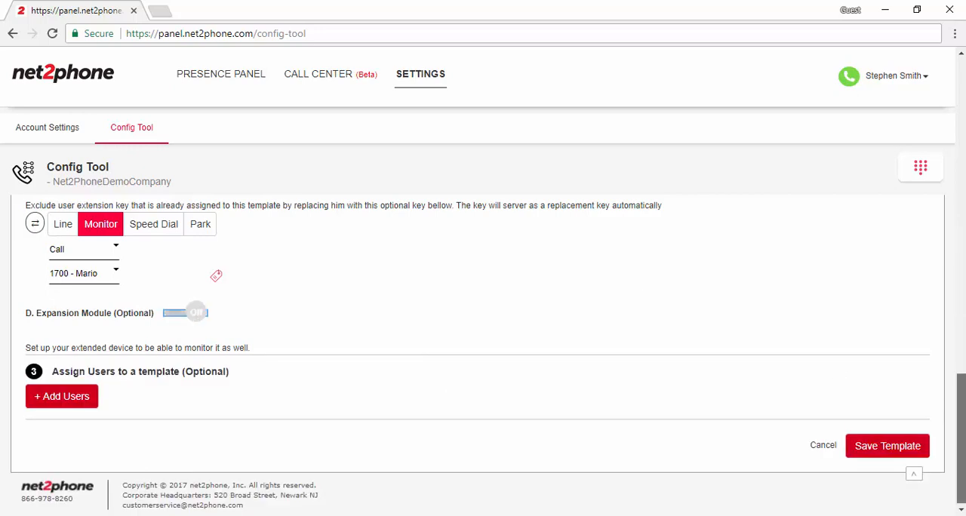
Assign extensions 5005, 3215 and 7777 to the phone template and save the template
{"action": "left_click", "coordinate": [66, 400]}
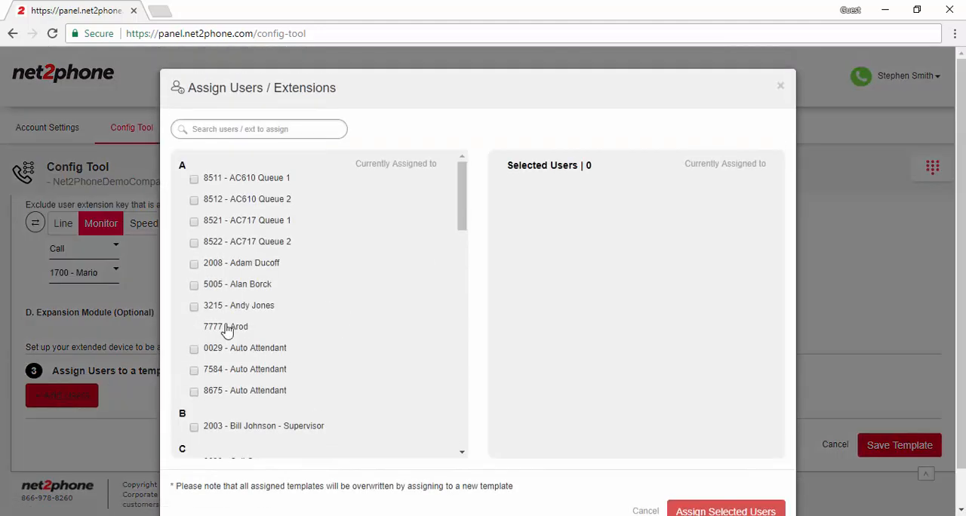
{"action": "left_click", "coordinate": [194, 284]}
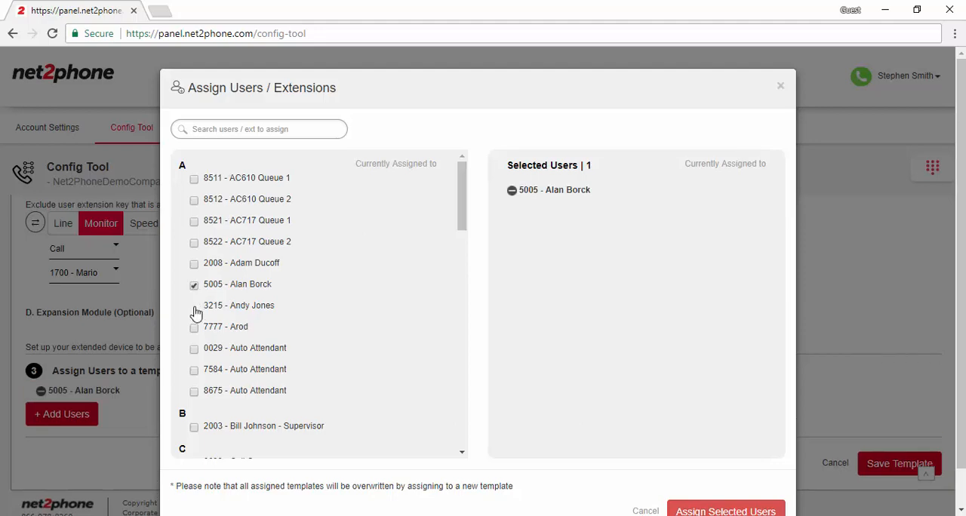
{"action": "left_click", "coordinate": [195, 308]}
{"action": "left_click", "coordinate": [195, 328]}
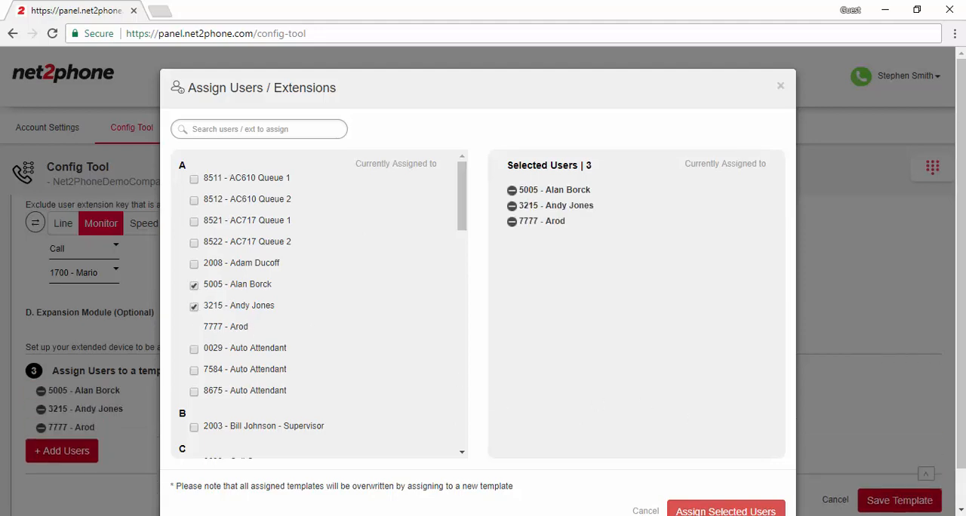
{"action": "left_click", "coordinate": [733, 512]}
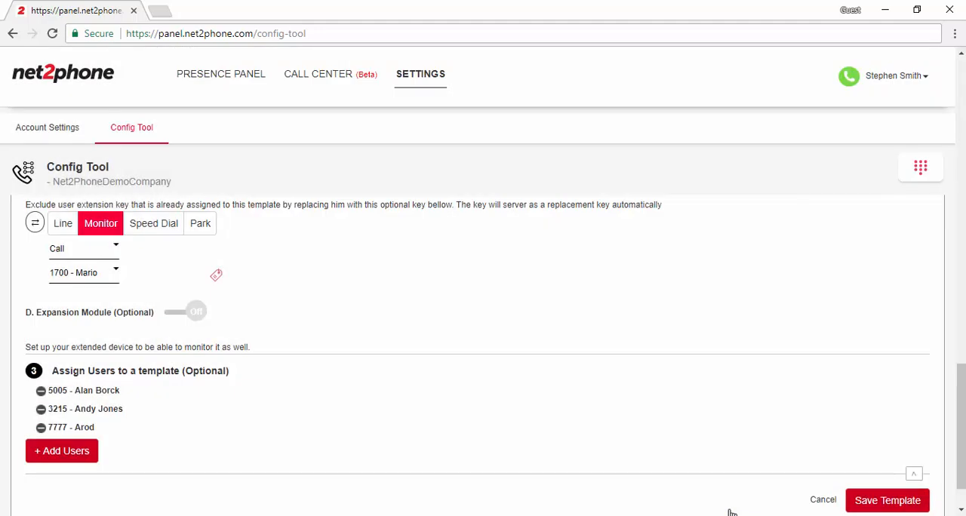
{"action": "scroll", "coordinate": [483, 355], "scroll_direction": "down", "scroll_amount": 2}
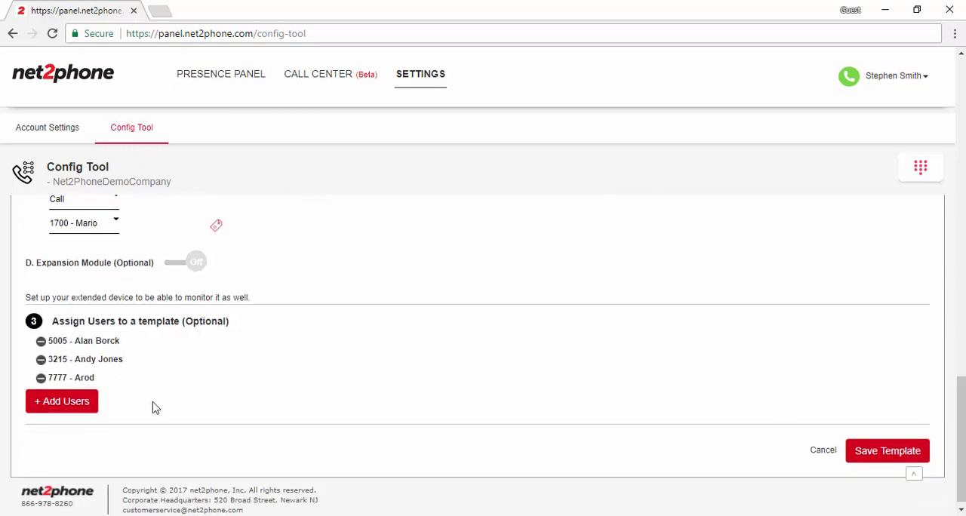
{"action": "left_click", "coordinate": [885, 452]}
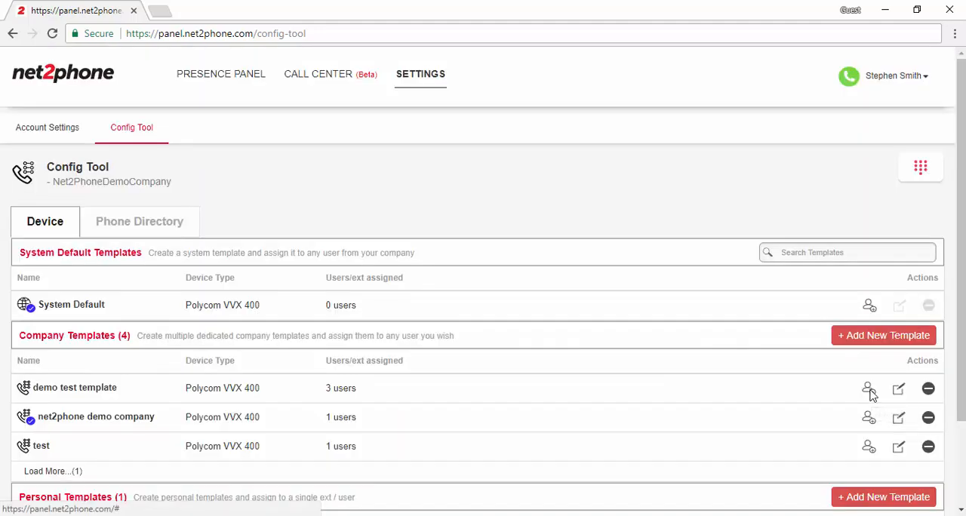
Add extensions 2002 and 8884 to the demo test template's assigned users and remove extension 7777
{"action": "left_click", "coordinate": [868, 390]}
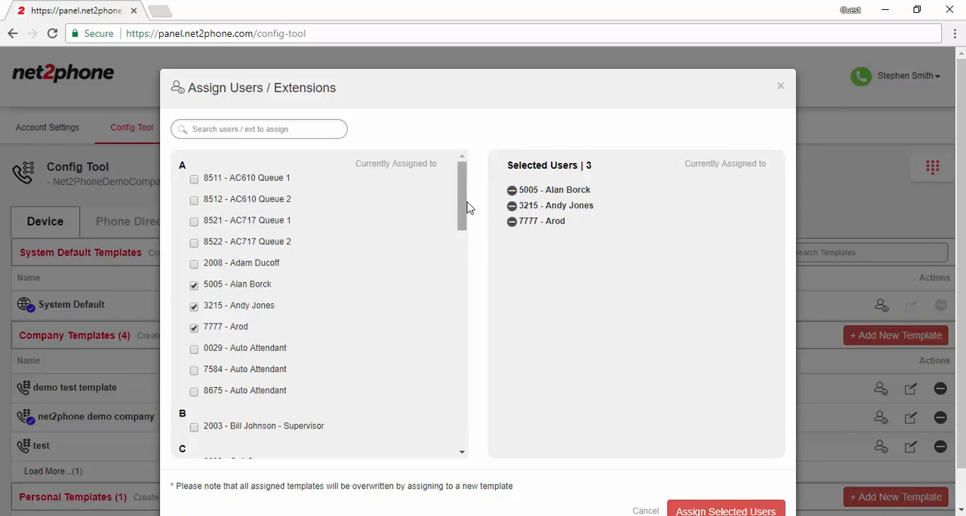
{"action": "left_click_drag", "start_coordinate": [464, 204], "coordinate": [365, 367]}
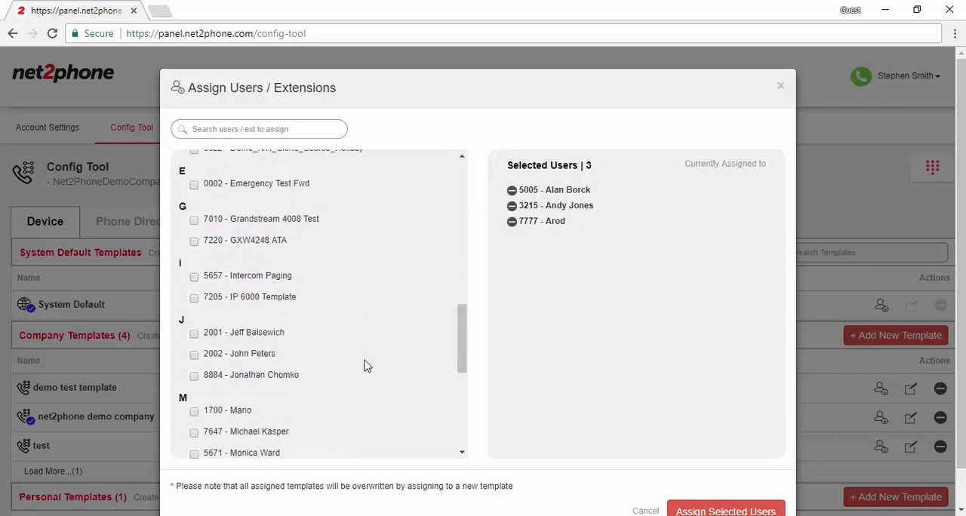
{"action": "left_click", "coordinate": [193, 356]}
{"action": "left_click", "coordinate": [196, 376]}
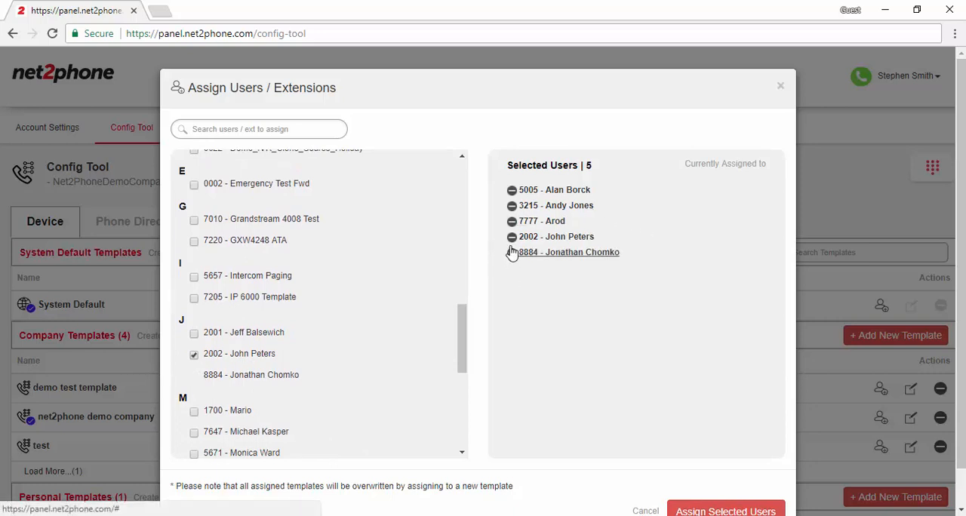
{"action": "left_click", "coordinate": [512, 221]}
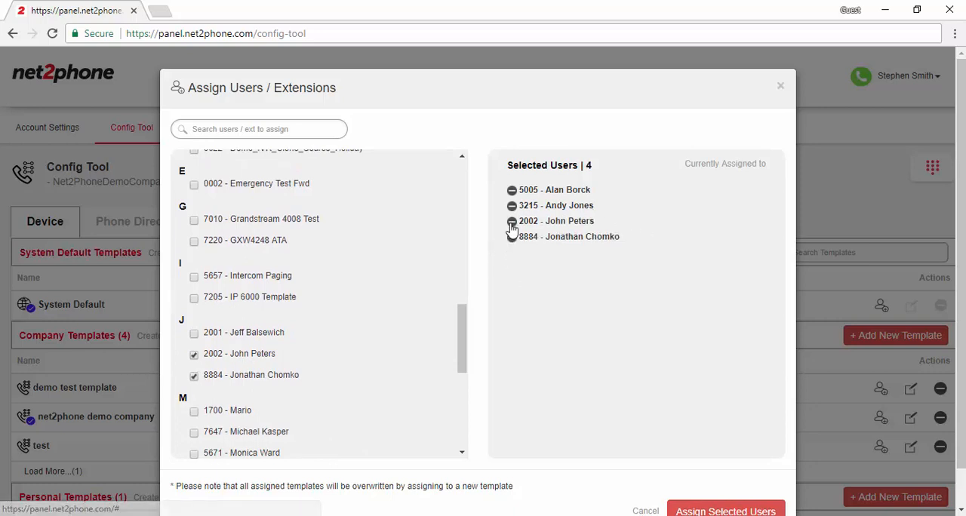
{"action": "left_click", "coordinate": [726, 511]}
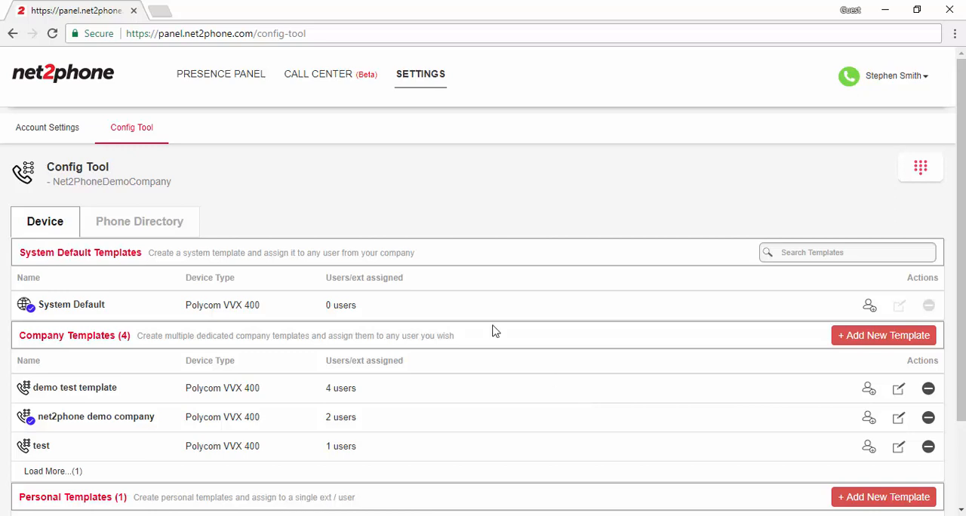
Create a new company template in the phone directory and name it Default Demo Directory
{"action": "left_click", "coordinate": [163, 224]}
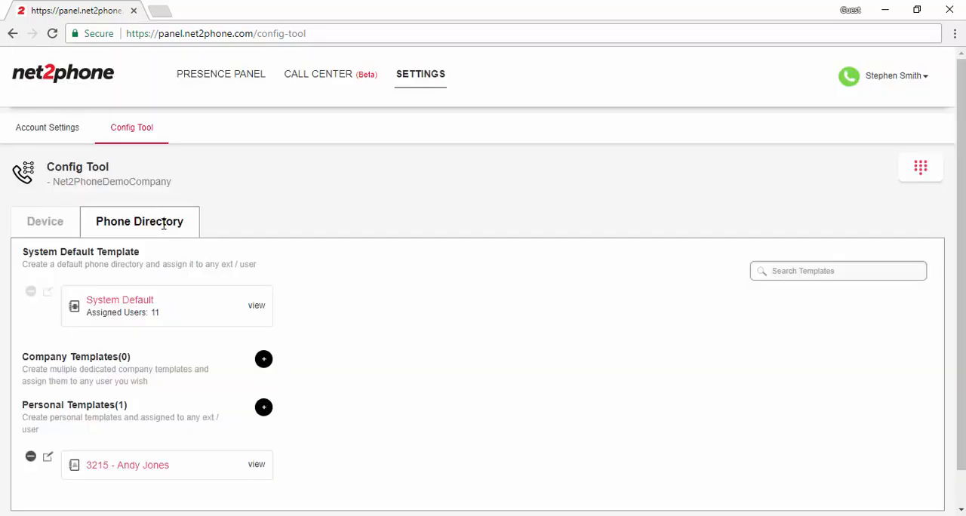
{"action": "scroll", "coordinate": [885, 174], "scroll_direction": "down", "scroll_amount": 1}
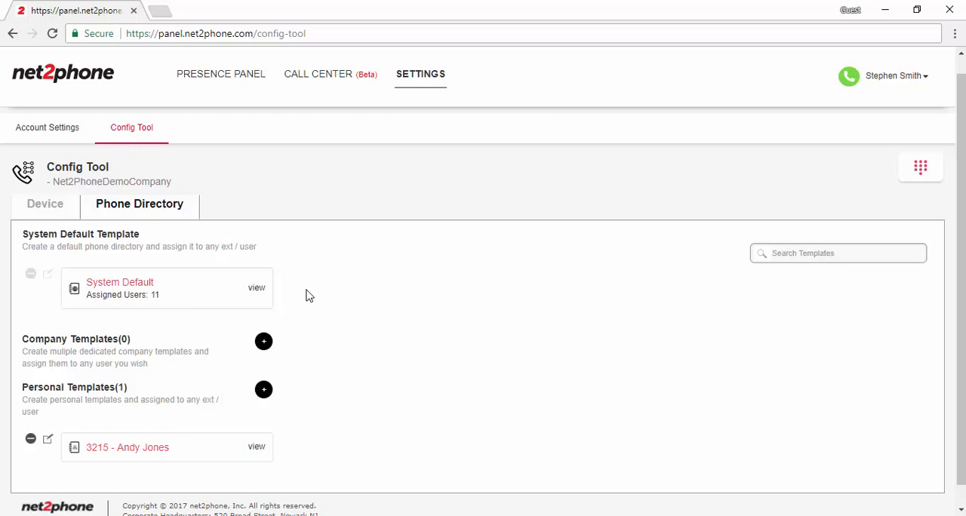
{"action": "left_click", "coordinate": [264, 341]}
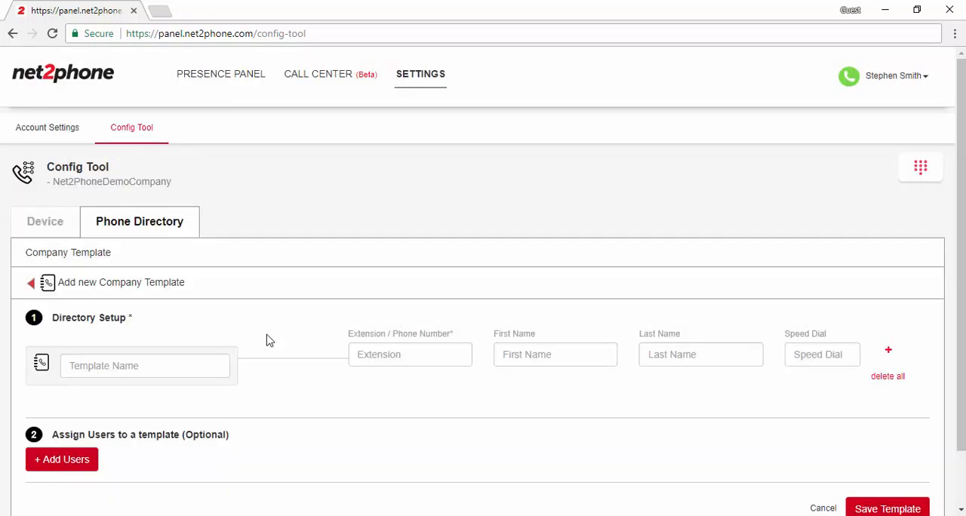
{"action": "scroll", "coordinate": [963, 332], "scroll_direction": "down", "scroll_amount": 1}
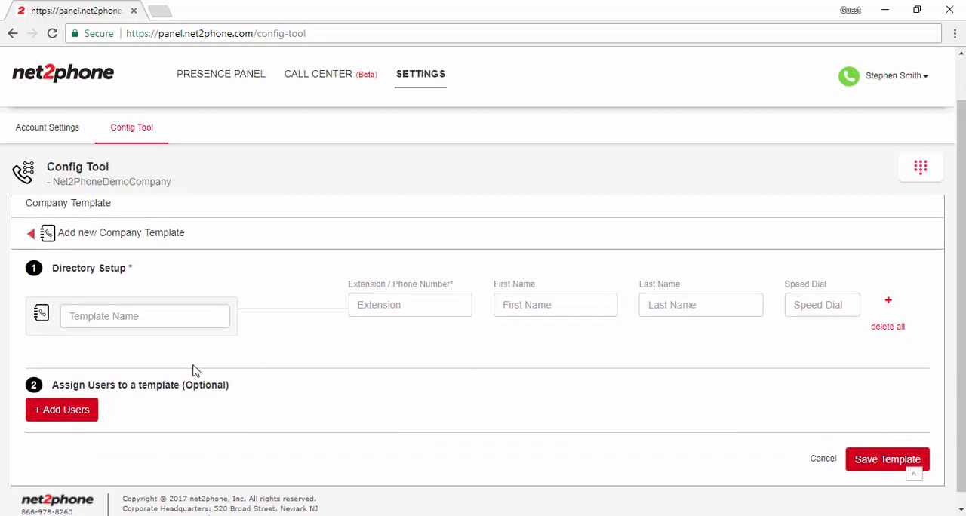
{"action": "left_click", "coordinate": [96, 316]}
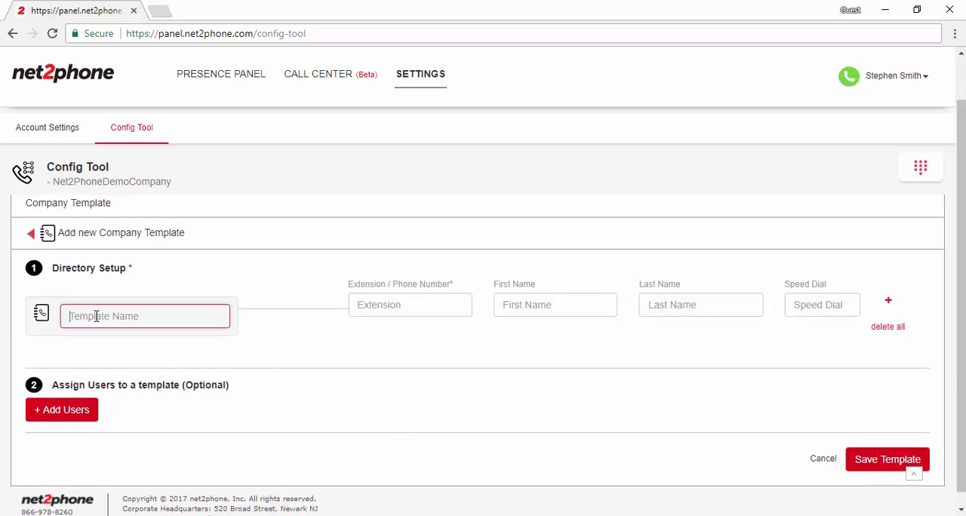
{"action": "type", "text": "Default Demo Directory"}
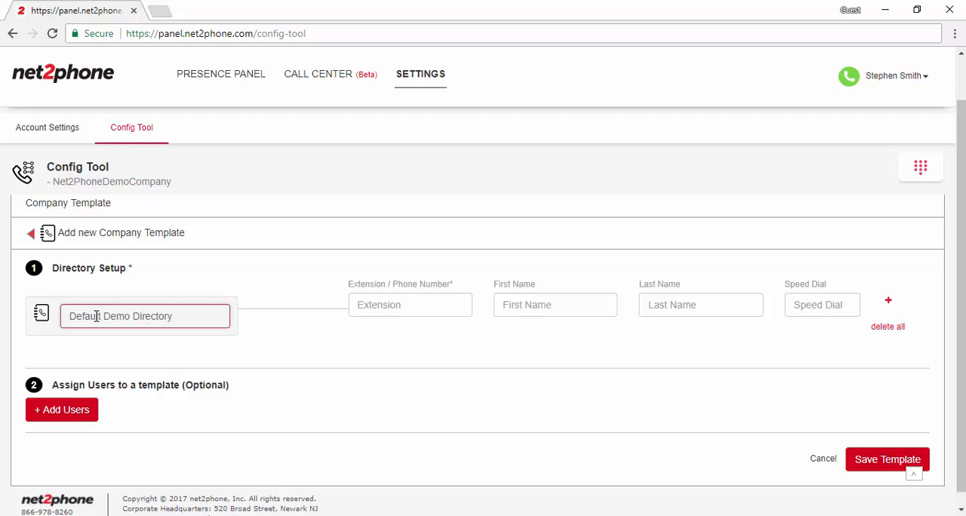
Fill in the first directory entry with the support phone number, first name Net2phone, last name Support and speed dial 1
{"action": "left_click", "coordinate": [380, 331]}
{"action": "left_click", "coordinate": [386, 307]}
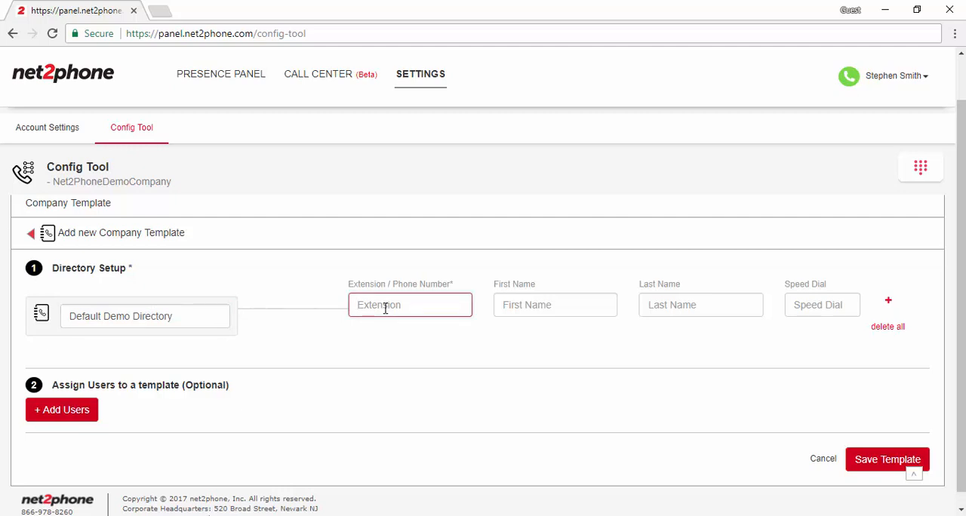
{"action": "left_click", "coordinate": [528, 304]}
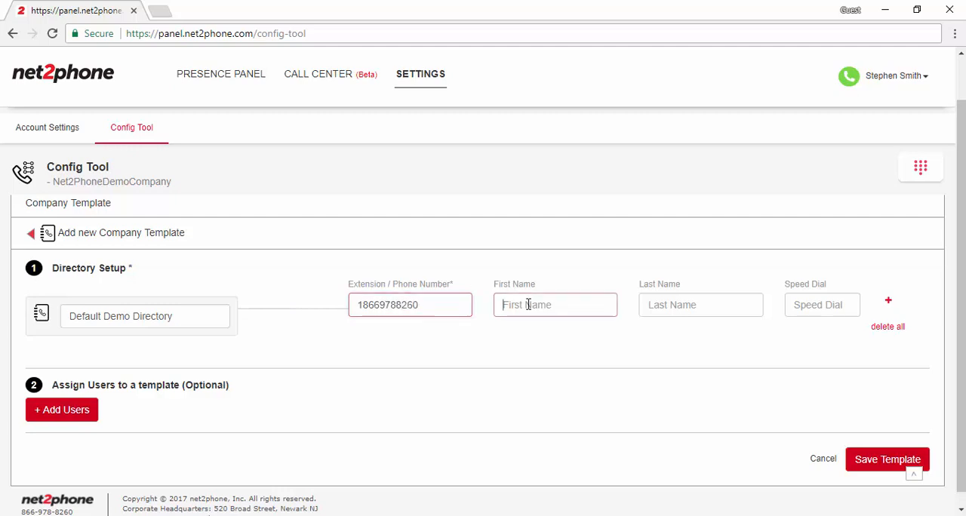
{"action": "type", "text": "Net2phone"}
{"action": "key", "text": "Tab"}
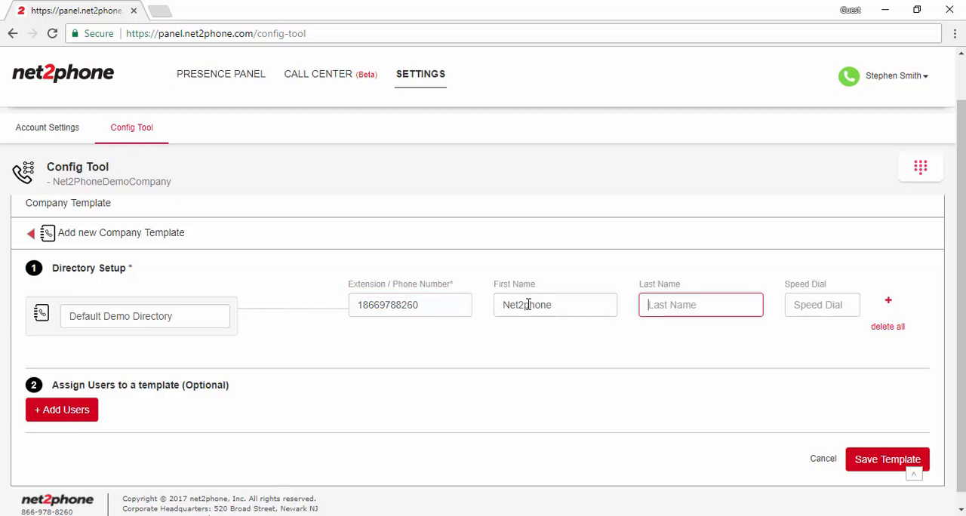
{"action": "type", "text": "Support"}
{"action": "left_click", "coordinate": [807, 310]}
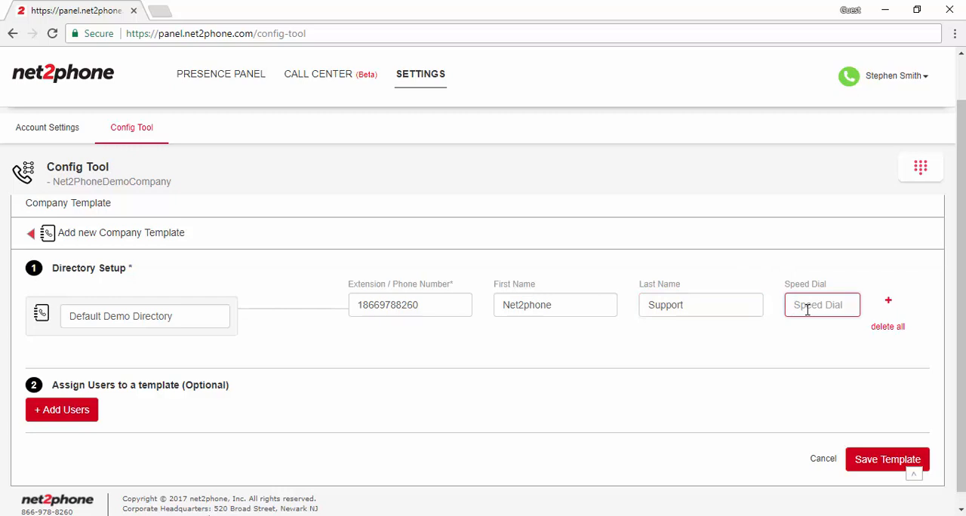
{"action": "type", "text": "1"}
{"action": "left_click", "coordinate": [785, 349]}
Add a second directory entry with the contact's phone number, first name and last name, leaving its speed dial empty
{"action": "left_click", "coordinate": [889, 302]}
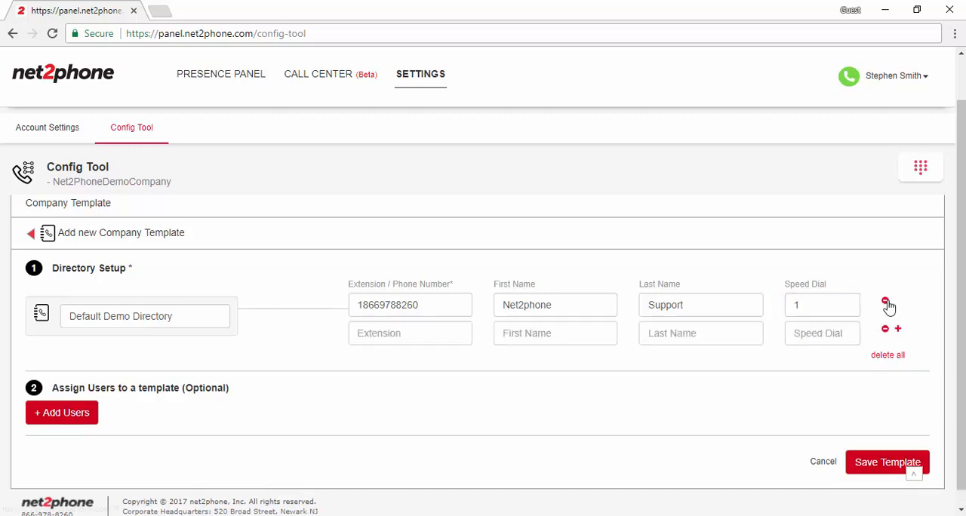
{"action": "left_click", "coordinate": [381, 340]}
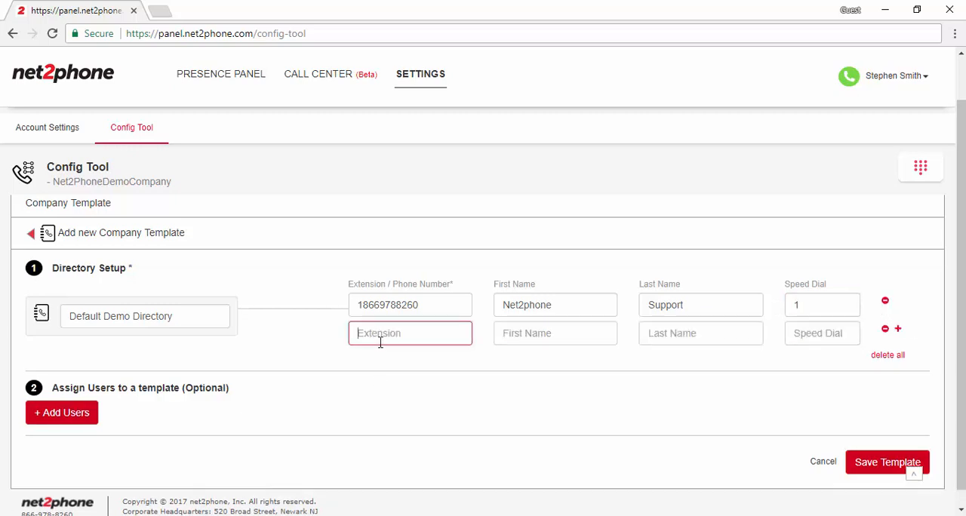
{"action": "type", "text": "18885551212"}
{"action": "left_click", "coordinate": [544, 332]}
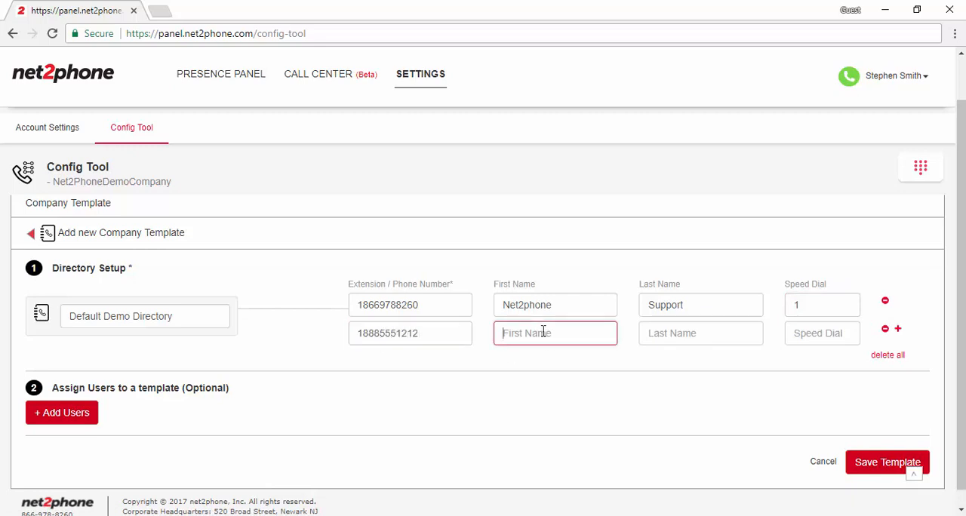
{"action": "key", "text": "Tab"}
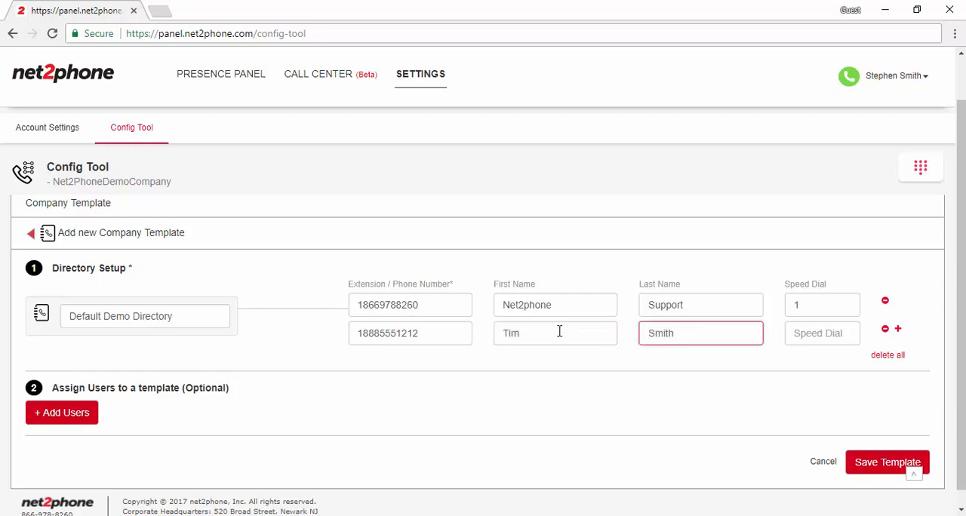
{"action": "left_click", "coordinate": [768, 377]}
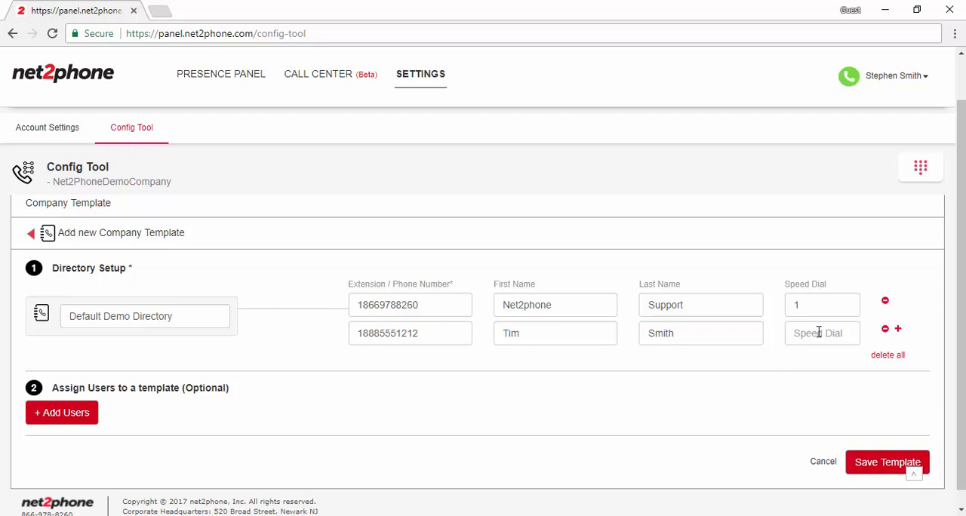
Assign extension 2008 to the directory template and save the template
{"action": "mouse_move", "coordinate": [962, 325]}
{"action": "left_mouse_down"}
{"action": "mouse_move", "coordinate": [962, 297]}
{"action": "mouse_move", "coordinate": [962, 339]}
{"action": "mouse_move", "coordinate": [962, 286]}
{"action": "mouse_move", "coordinate": [962, 322]}
{"action": "left_mouse_up"}
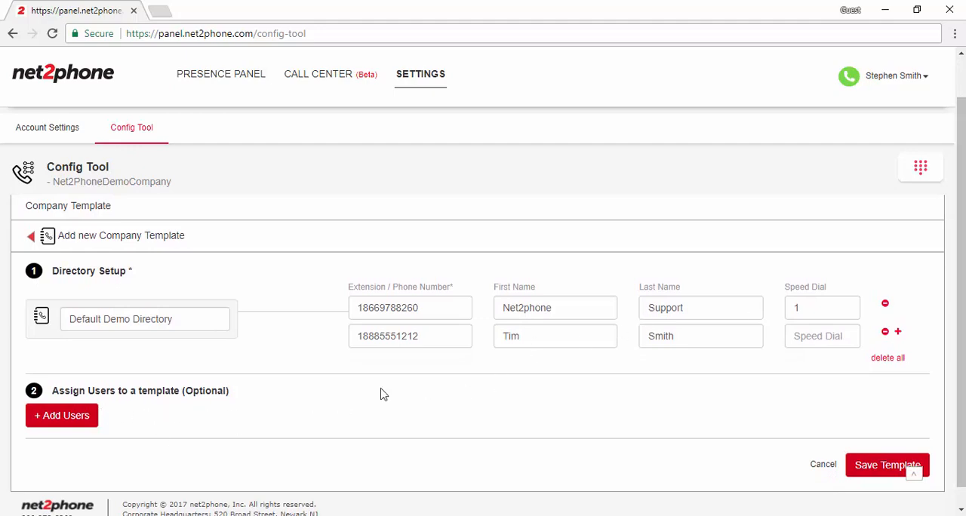
{"action": "left_click", "coordinate": [87, 414]}
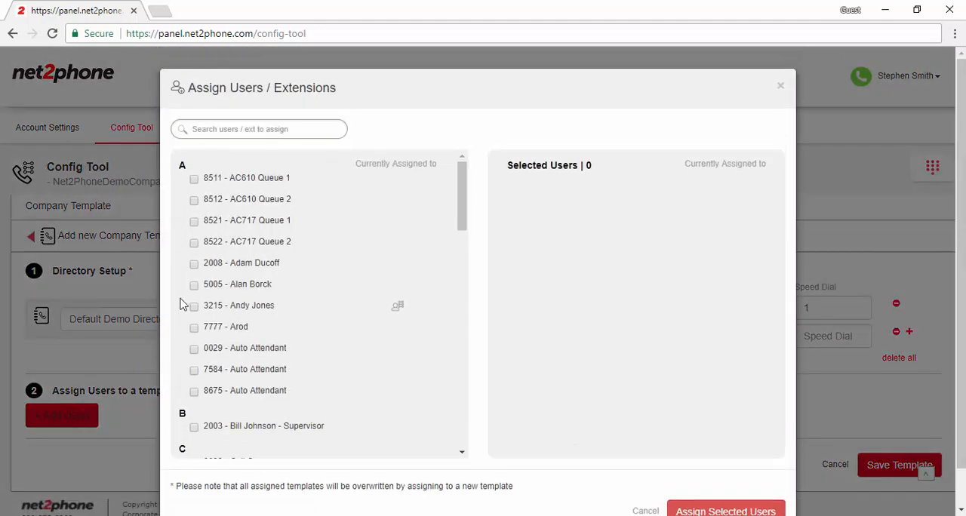
{"action": "left_click", "coordinate": [194, 265]}
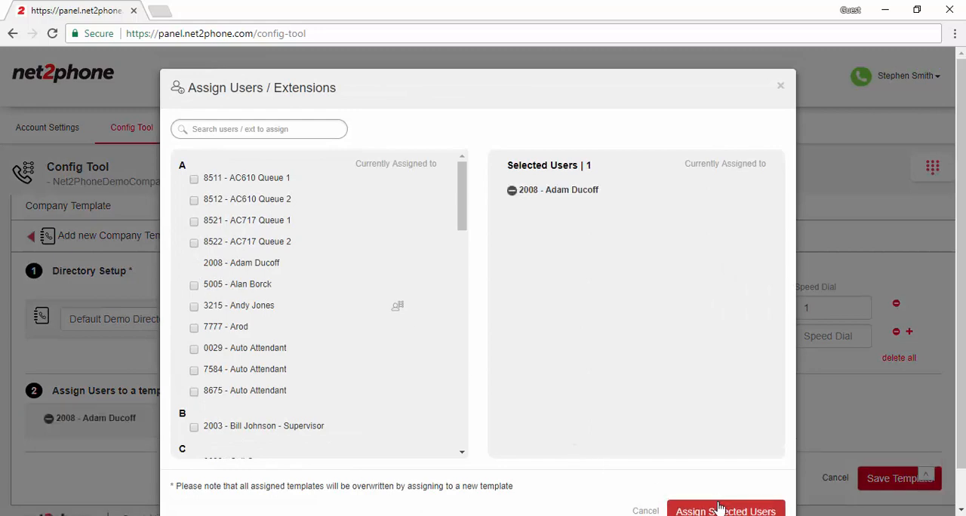
{"action": "left_click", "coordinate": [720, 509]}
{"action": "scroll", "coordinate": [721, 508], "scroll_direction": "down", "scroll_amount": 1}
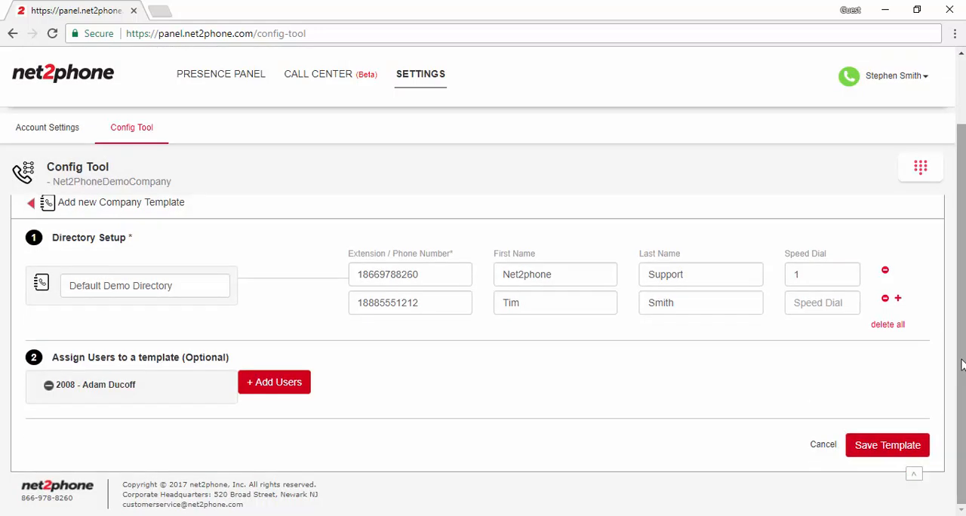
{"action": "left_click", "coordinate": [866, 452]}
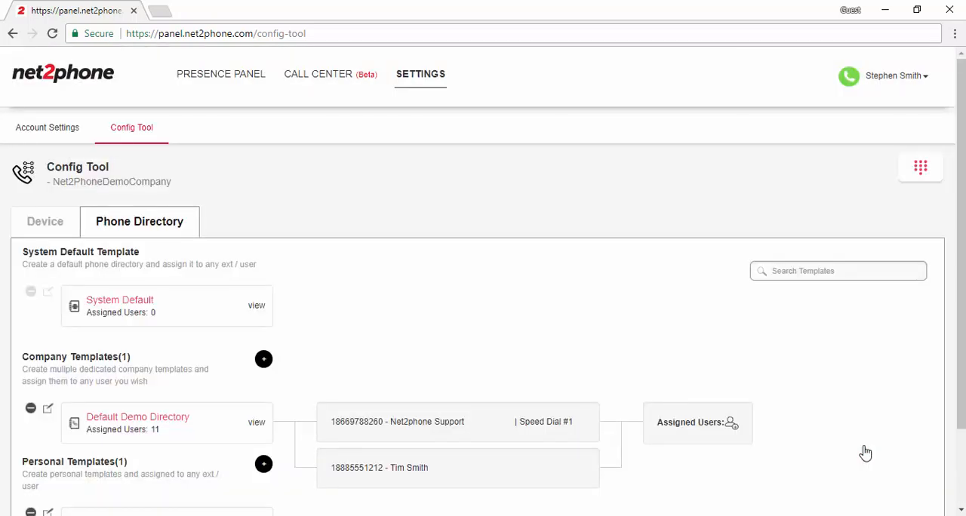
Expand the Default Demo Directory template and examine its entries and assigned users
{"action": "scroll", "coordinate": [249, 290], "scroll_direction": "down", "scroll_amount": 2}
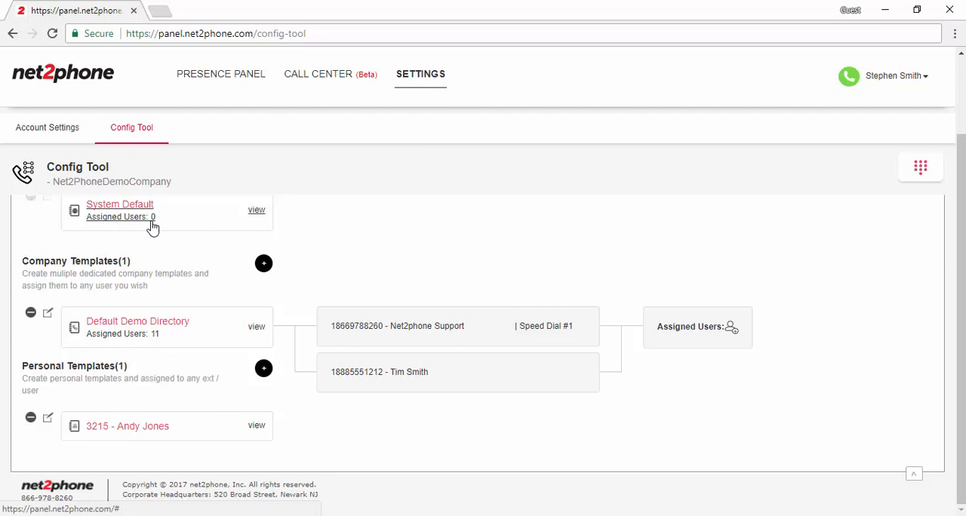
{"action": "left_click", "coordinate": [162, 310]}
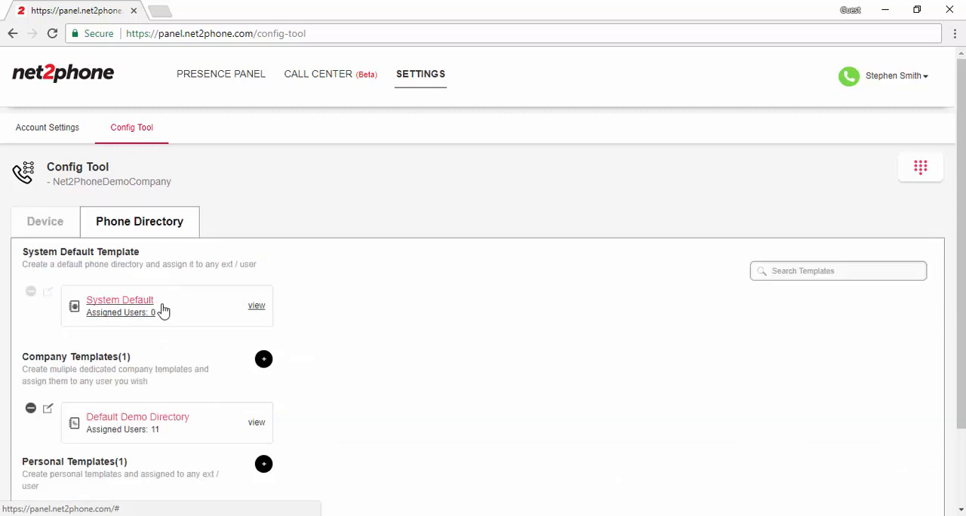
{"action": "left_click", "coordinate": [208, 433]}
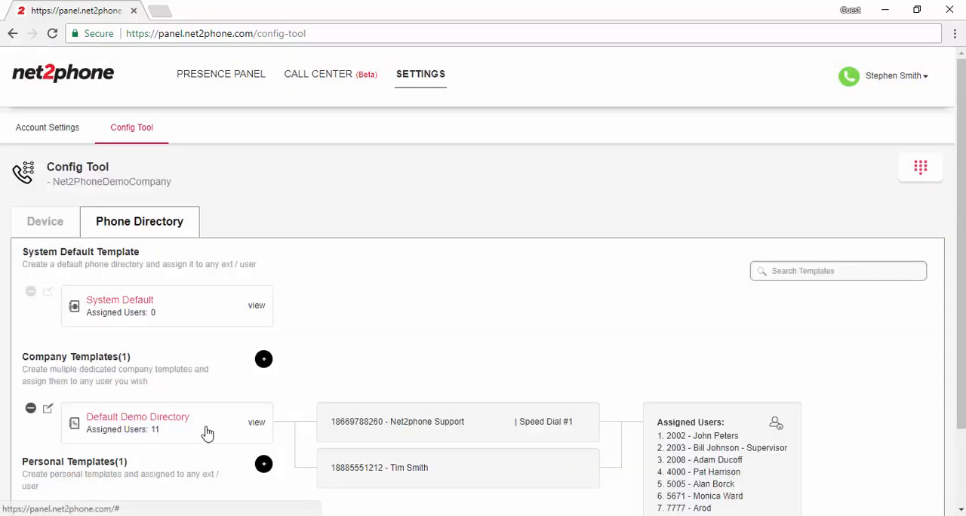
{"action": "scroll", "coordinate": [635, 413], "scroll_direction": "down", "scroll_amount": 2}
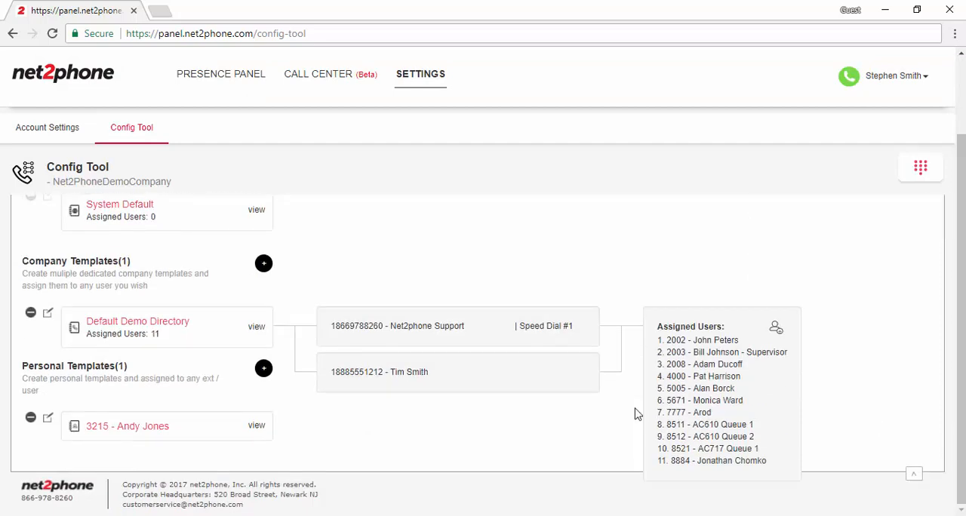